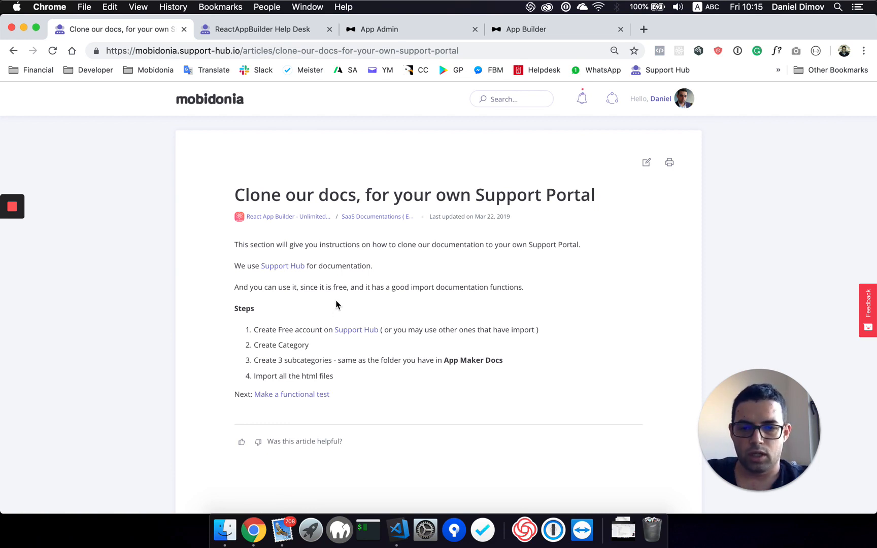
Review the first two steps of the docs-cloning article alongside the App Builder landing page and the ReactAppBuilder help desk dashboard
{"action": "left_click_drag", "start_coordinate": [253, 330], "coordinate": [299, 329]}
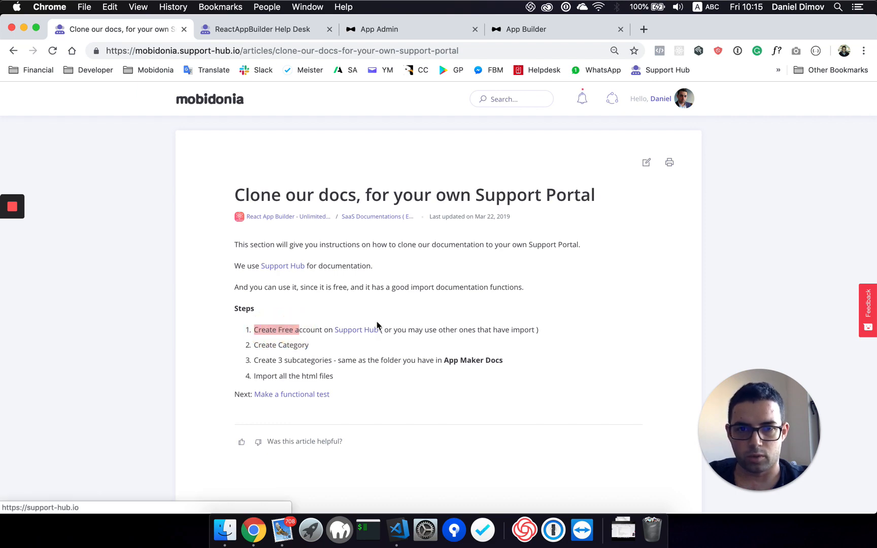
{"action": "left_click", "coordinate": [523, 32]}
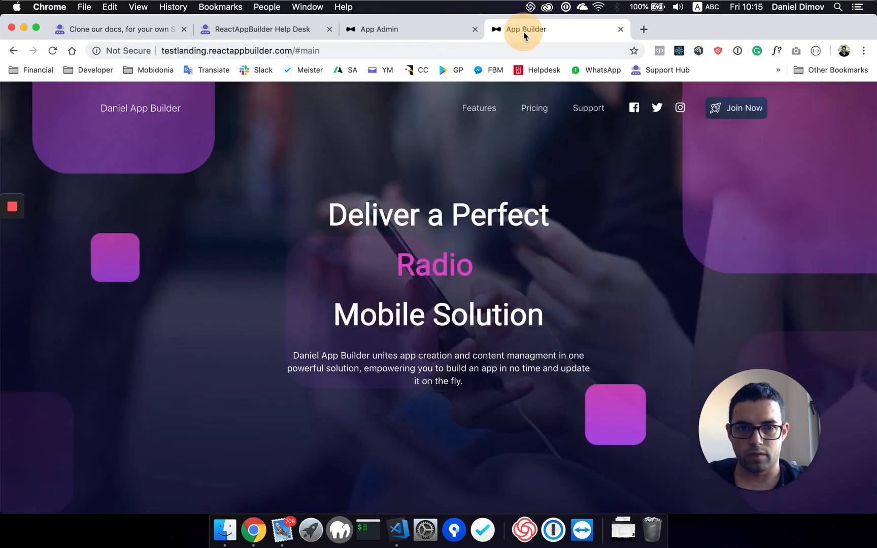
{"action": "left_click", "coordinate": [287, 31]}
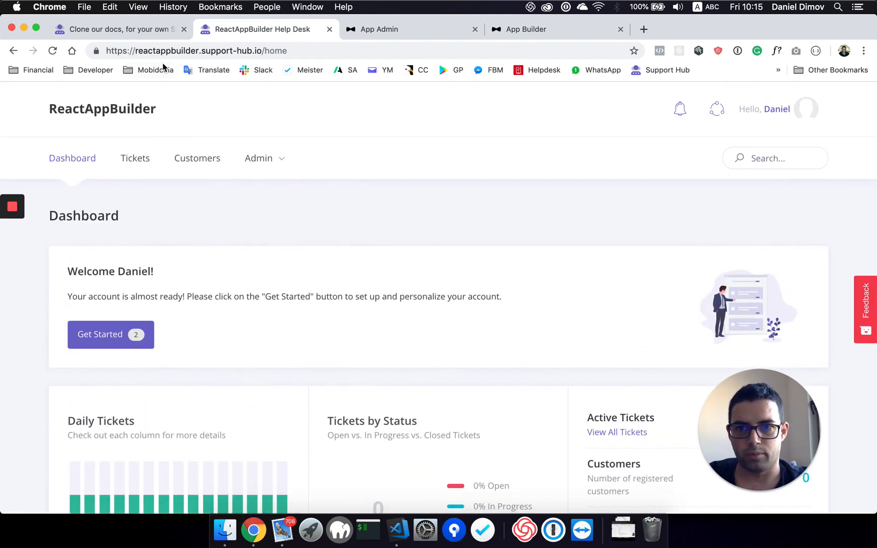
{"action": "scroll", "coordinate": [241, 300], "scroll_direction": "down", "scroll_amount": 5}
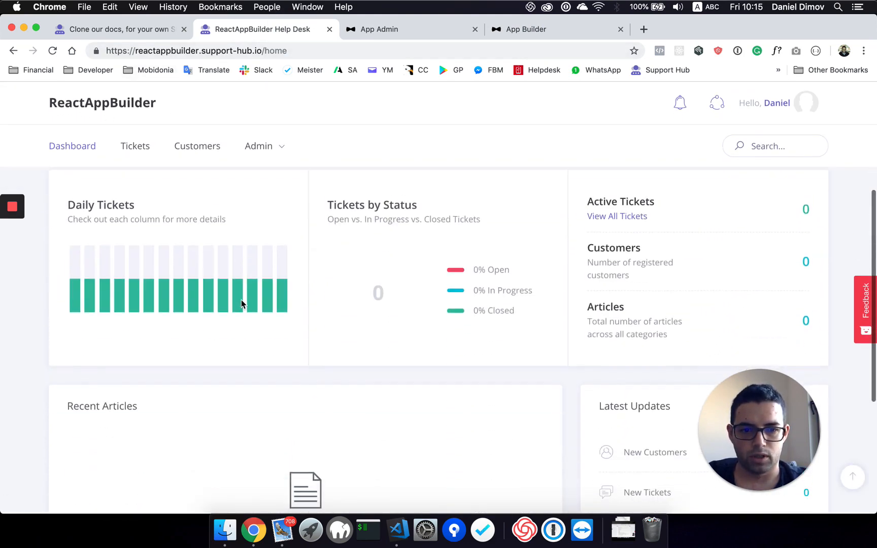
{"action": "scroll", "coordinate": [241, 299], "scroll_direction": "up", "scroll_amount": 6}
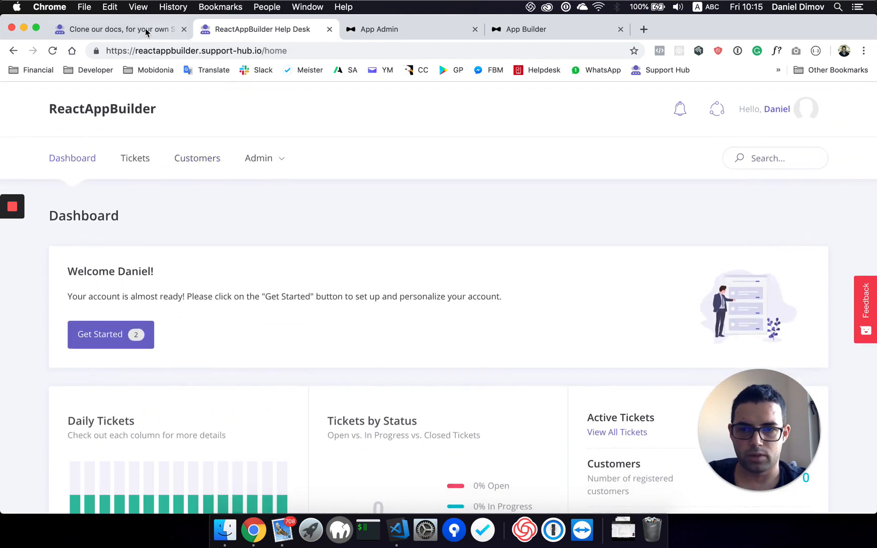
{"action": "left_click", "coordinate": [135, 34]}
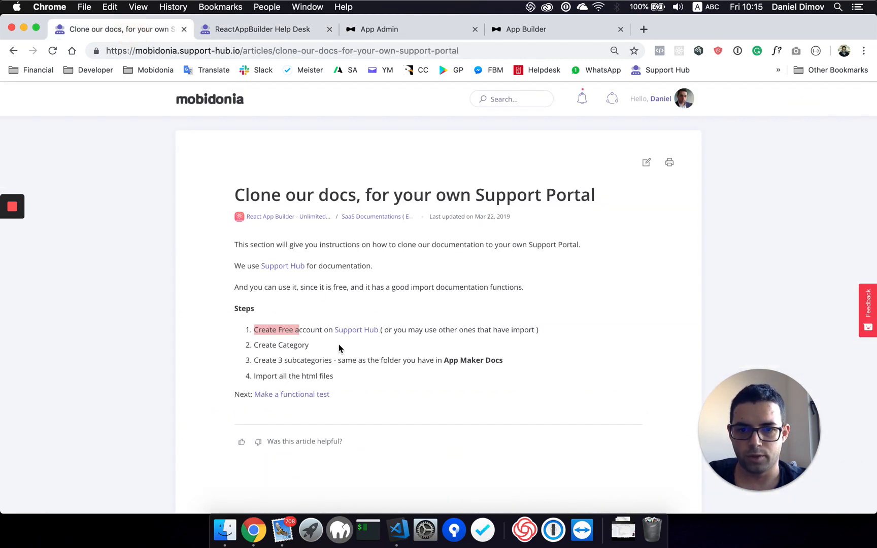
{"action": "left_click", "coordinate": [261, 34]}
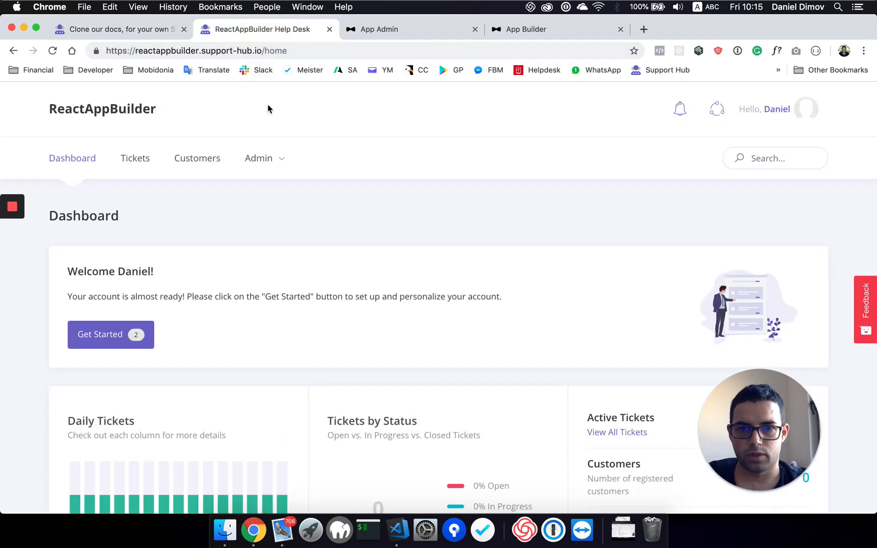
{"action": "left_click", "coordinate": [136, 34]}
{"action": "left_click_drag", "start_coordinate": [249, 344], "coordinate": [309, 346]}
Create a new support category named Documentation in the ReactAppBuilder help desk
{"action": "left_click", "coordinate": [261, 29]}
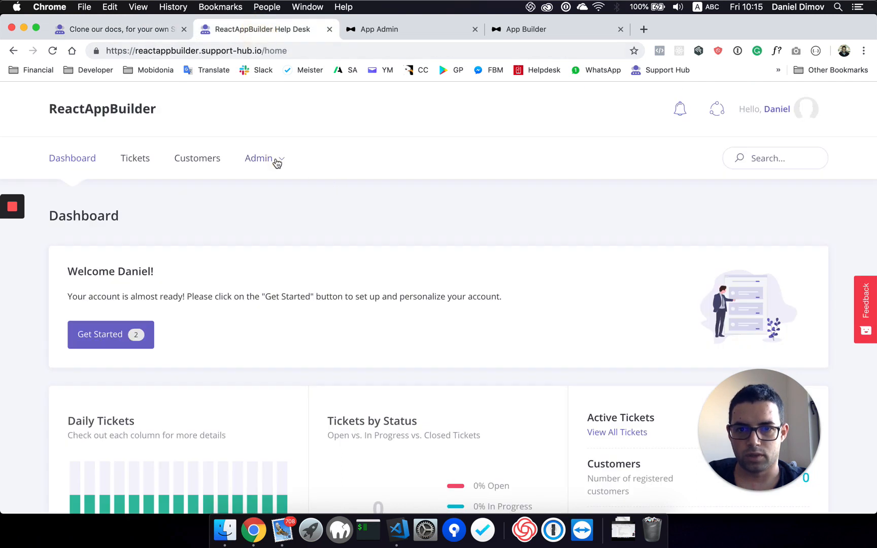
{"action": "left_click", "coordinate": [276, 161]}
{"action": "left_click", "coordinate": [293, 220]}
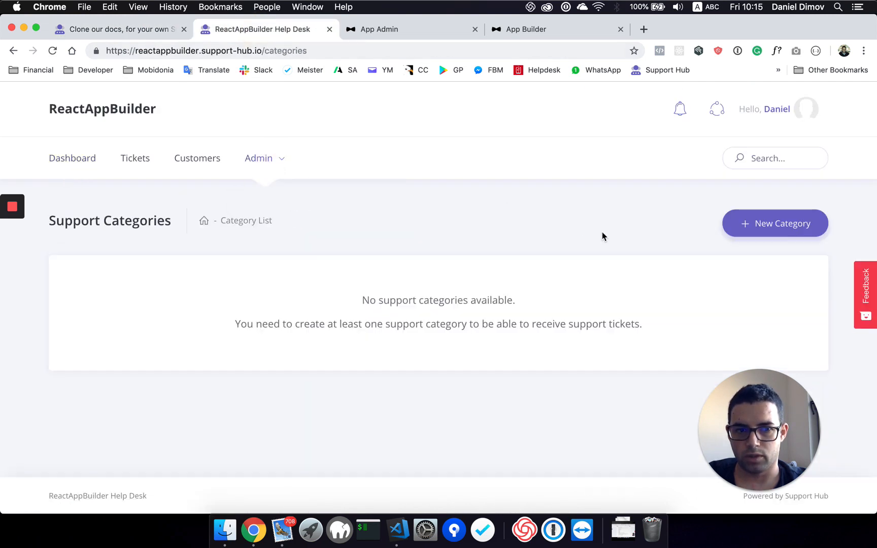
{"action": "left_click", "coordinate": [778, 222]}
{"action": "left_click", "coordinate": [340, 189]}
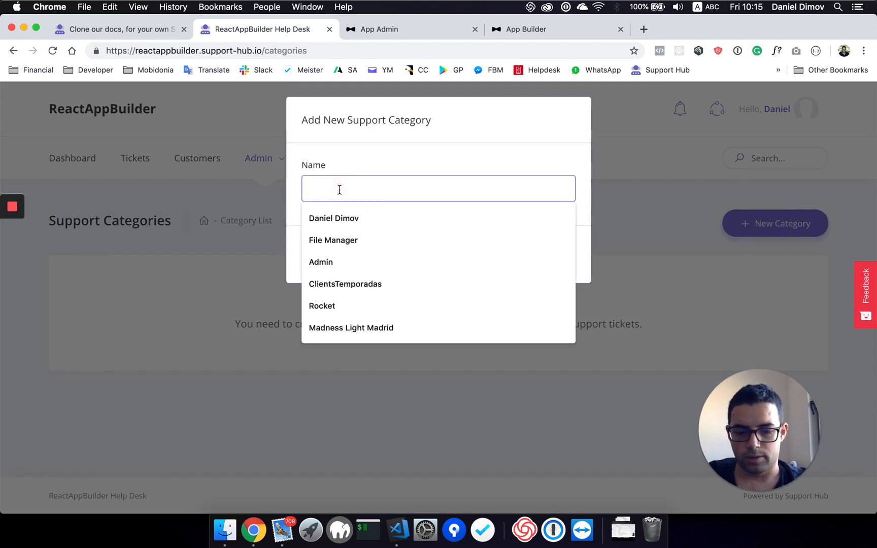
{"action": "type", "text": "Documentation"}
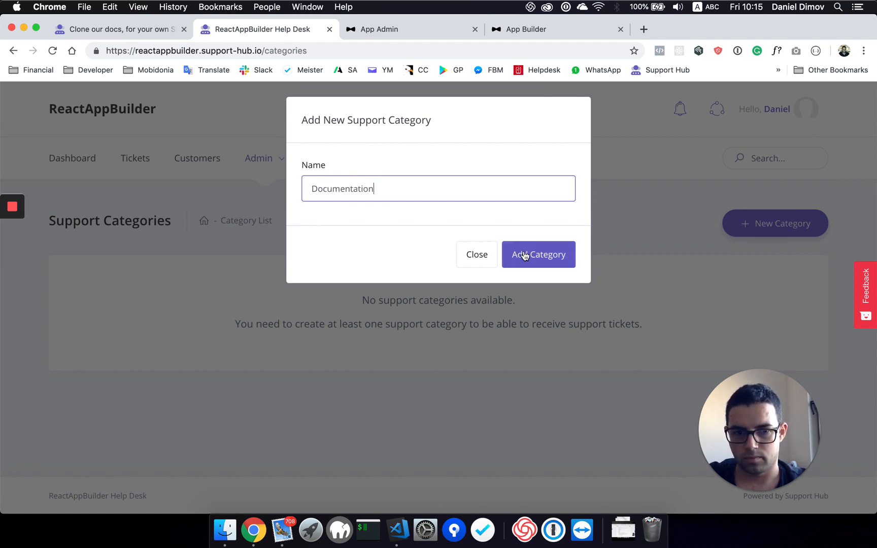
{"action": "left_click", "coordinate": [525, 255]}
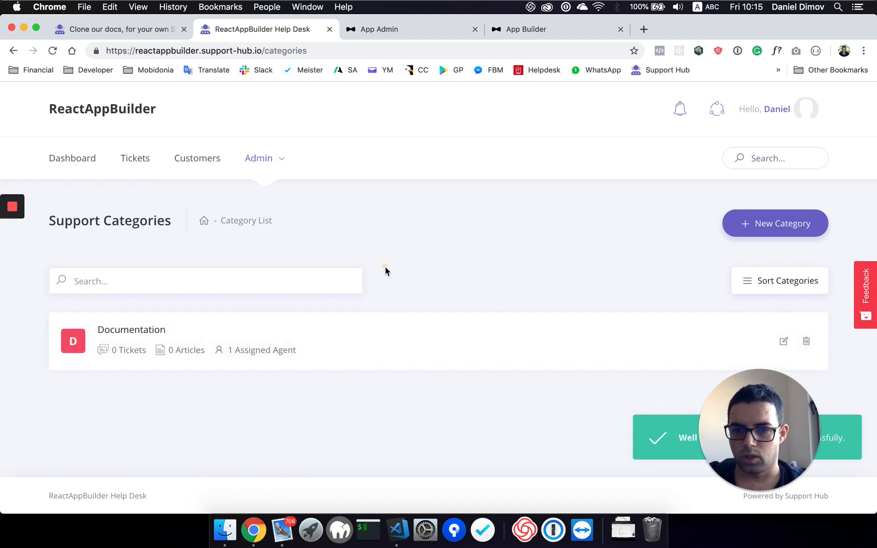
Open the Documentation category's details and go to its article collections
{"action": "left_click", "coordinate": [135, 331]}
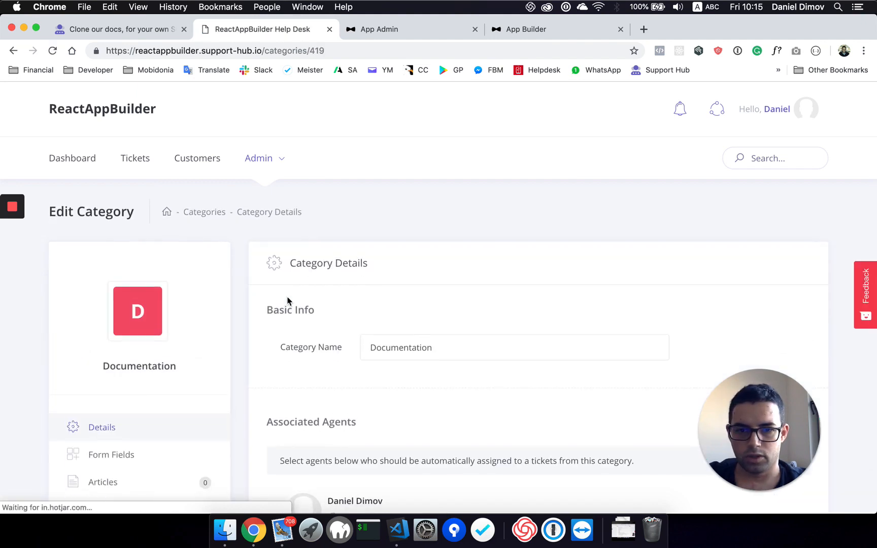
{"action": "scroll", "coordinate": [288, 301], "scroll_direction": "down", "scroll_amount": 3}
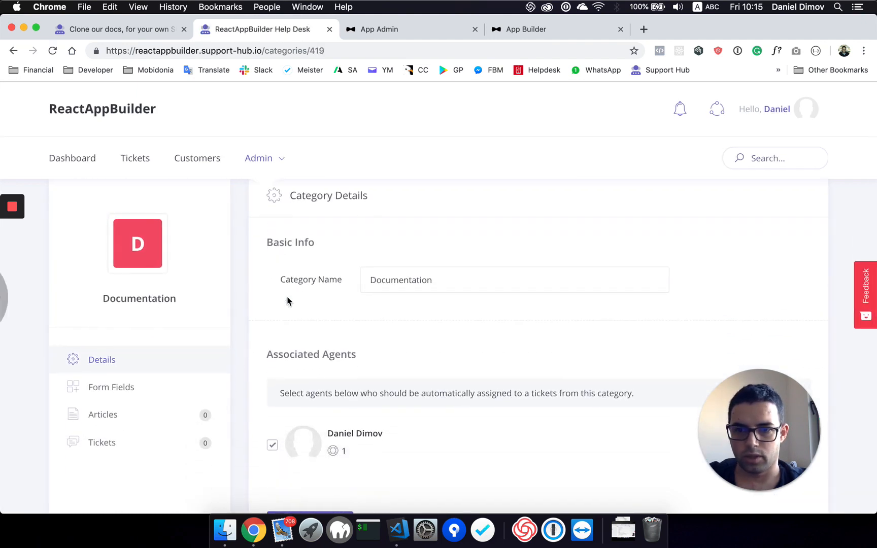
{"action": "left_click", "coordinate": [13, 50]}
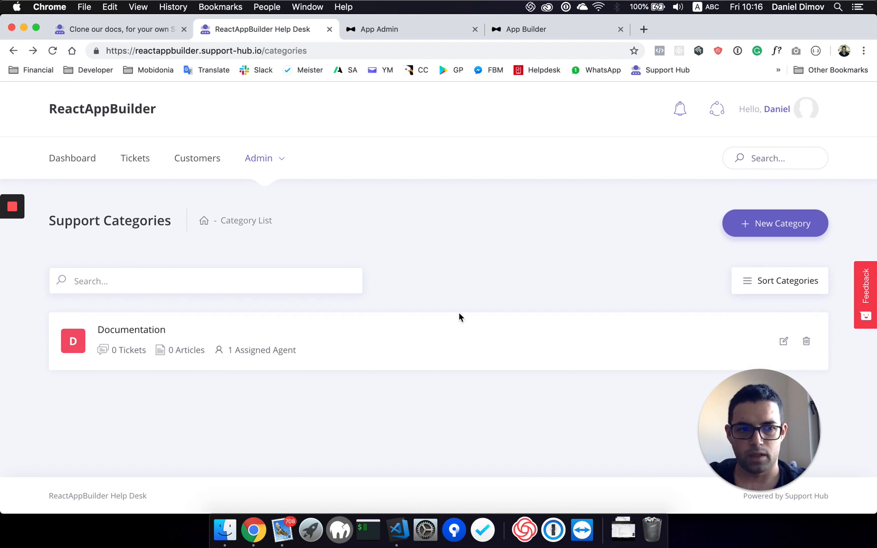
{"action": "left_click", "coordinate": [148, 332]}
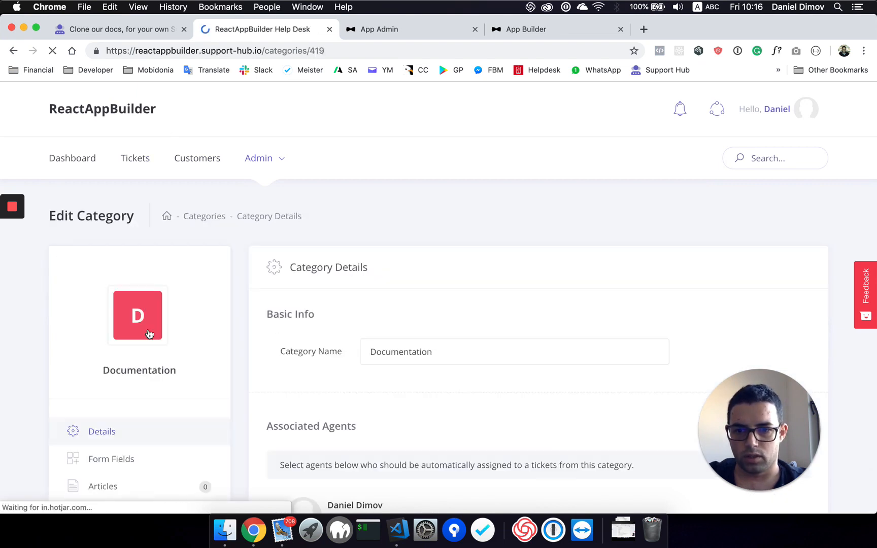
{"action": "scroll", "coordinate": [244, 357], "scroll_direction": "down", "scroll_amount": 3}
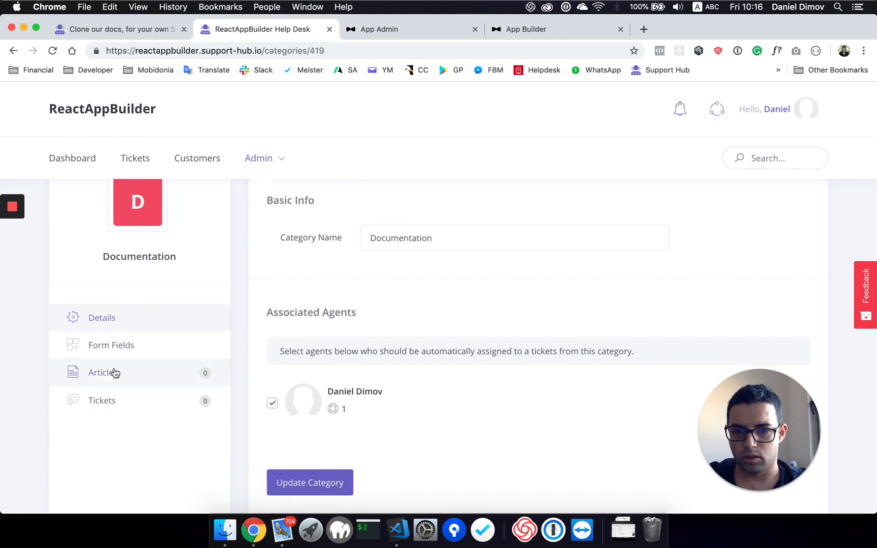
{"action": "left_click", "coordinate": [107, 373]}
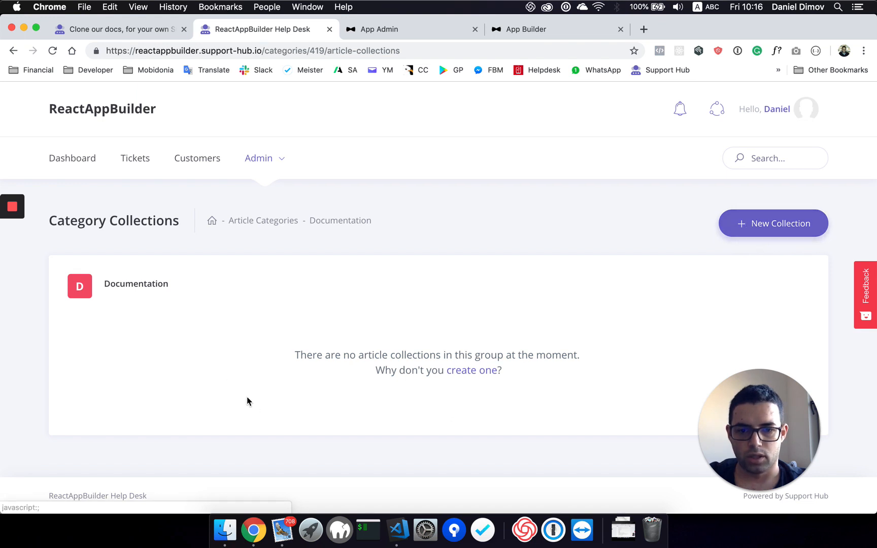
Switch to Visual Studio Code, reveal the App Maker Docs folder in Finder and open it
{"action": "left_click", "coordinate": [398, 530]}
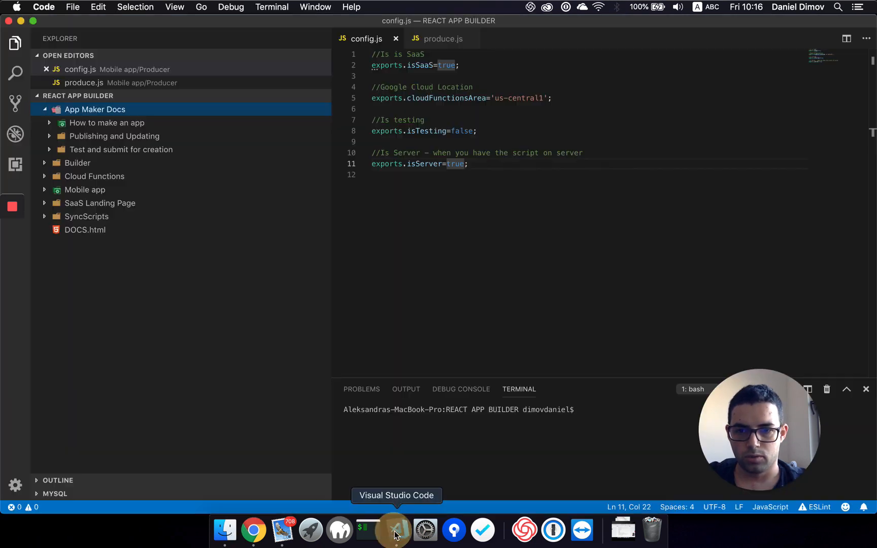
{"action": "right_click", "coordinate": [91, 113]}
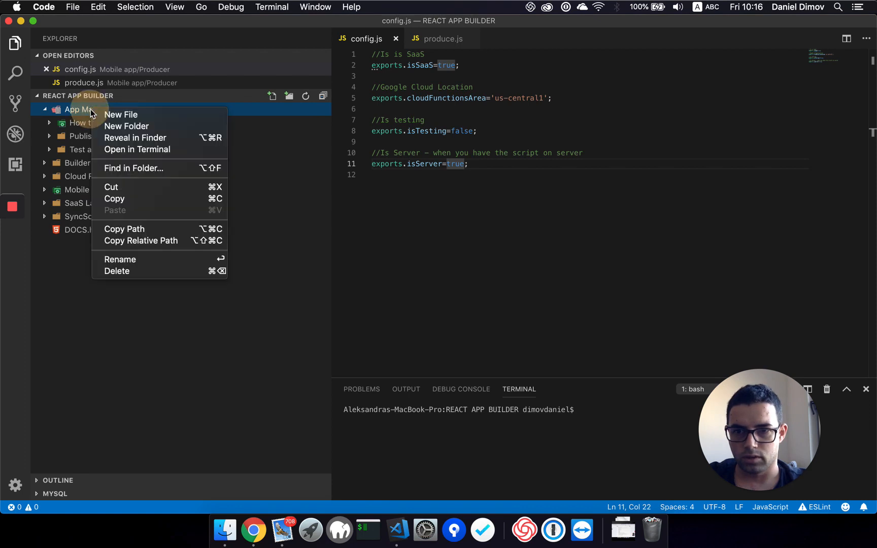
{"action": "left_click", "coordinate": [140, 139]}
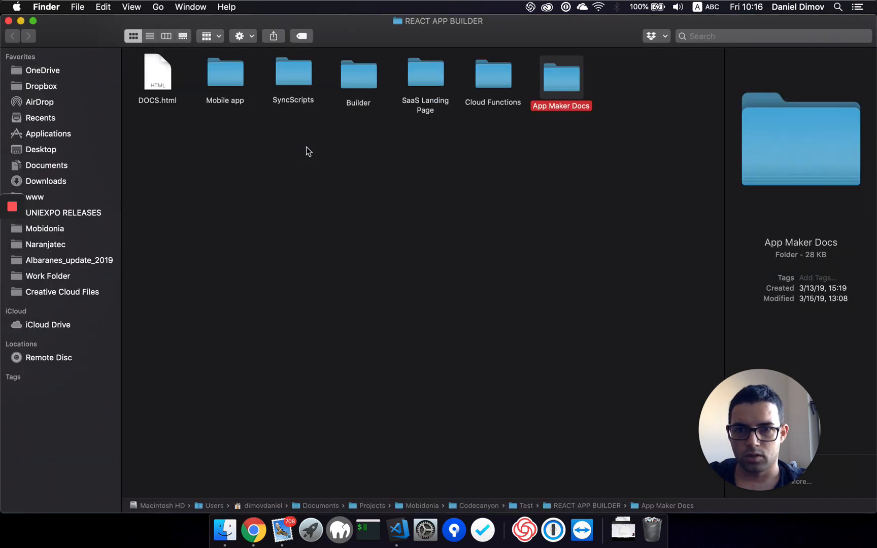
{"action": "double_click", "coordinate": [562, 85]}
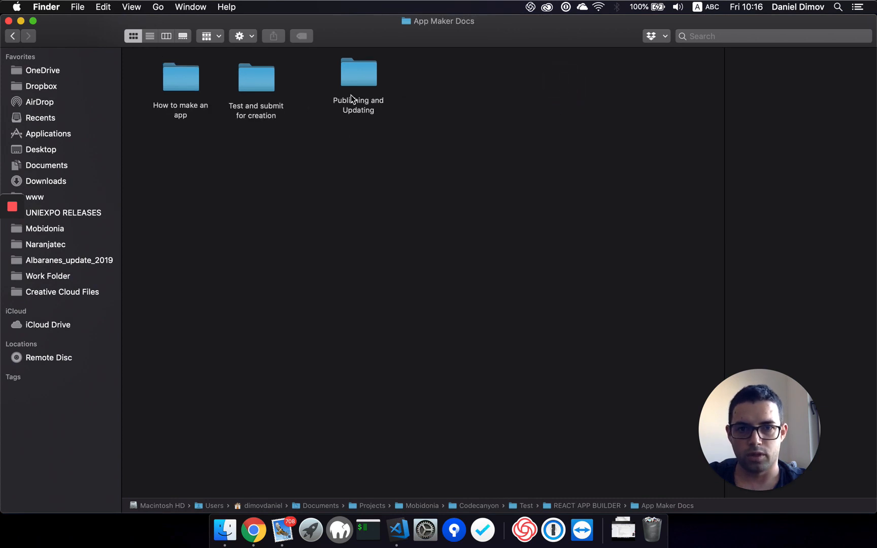
Move the Publishing and Updating folder beside Test and submit for creation, and inspect the files in How to make an app
{"action": "left_click", "coordinate": [342, 77]}
{"action": "left_click_drag", "start_coordinate": [341, 75], "coordinate": [320, 81]}
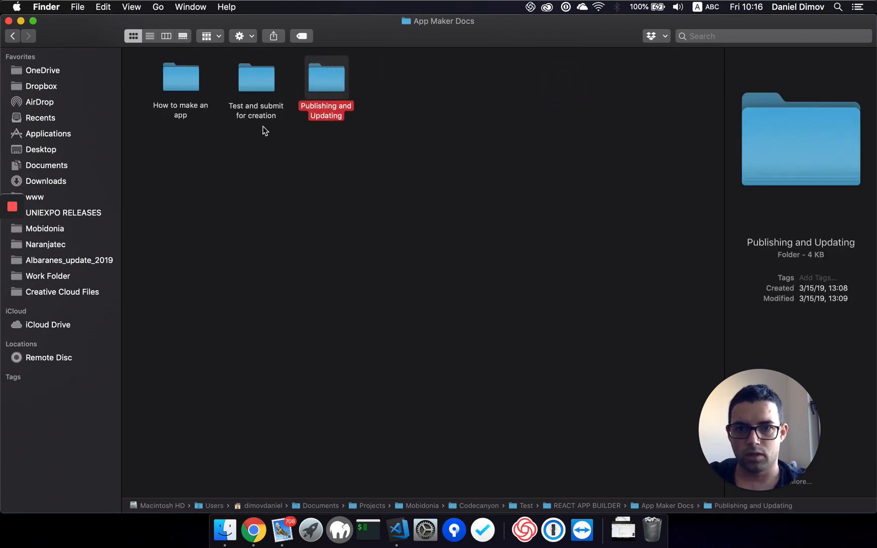
{"action": "left_click_drag", "start_coordinate": [164, 134], "coordinate": [368, 107]}
{"action": "left_click", "coordinate": [347, 148]}
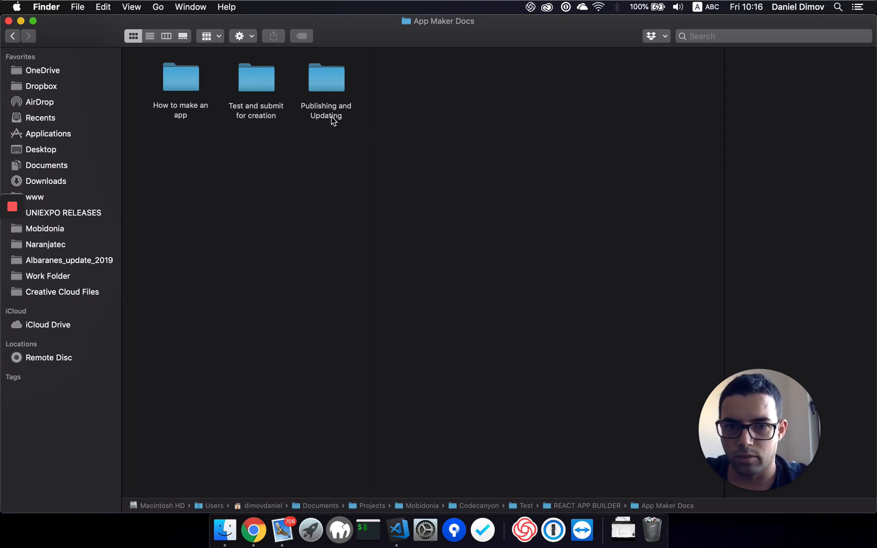
{"action": "double_click", "coordinate": [187, 84]}
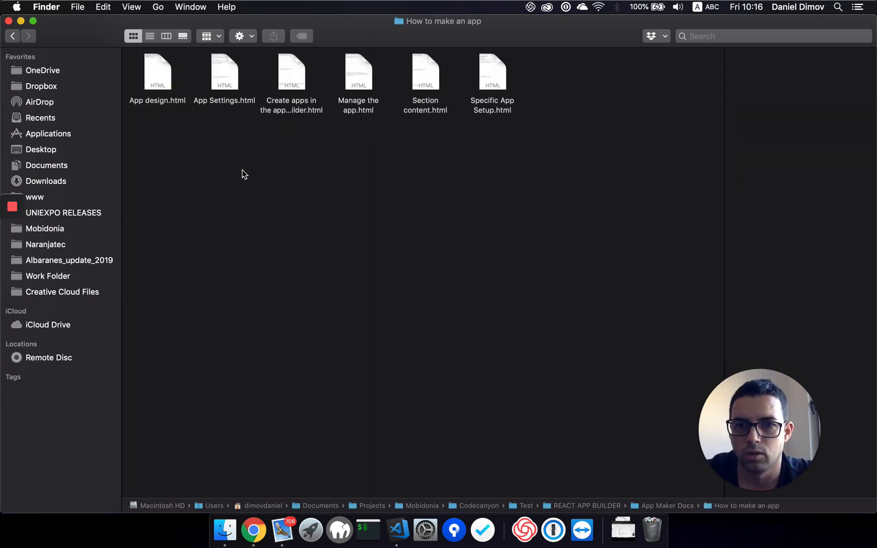
{"action": "left_click", "coordinate": [13, 36]}
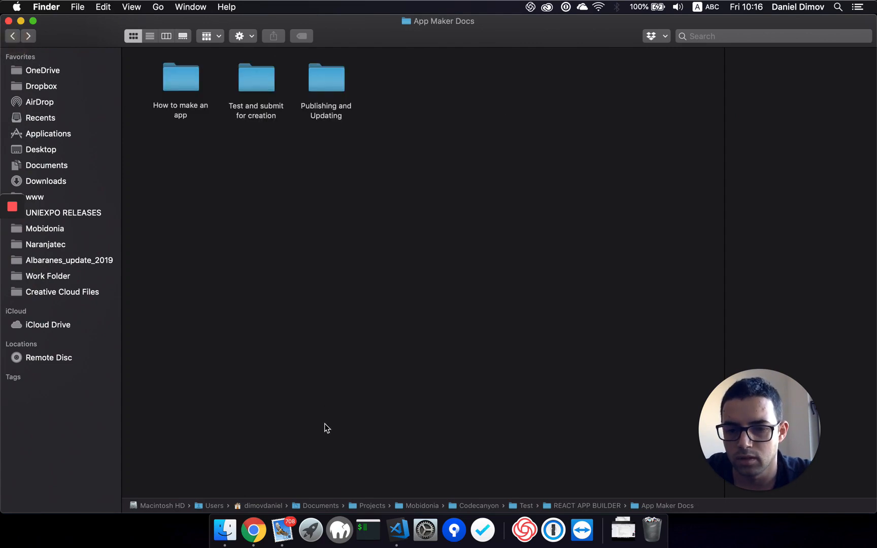
Return to the cloning article in Chrome and open the Mobidonia help desk home page in a new tab
{"action": "left_click", "coordinate": [254, 530]}
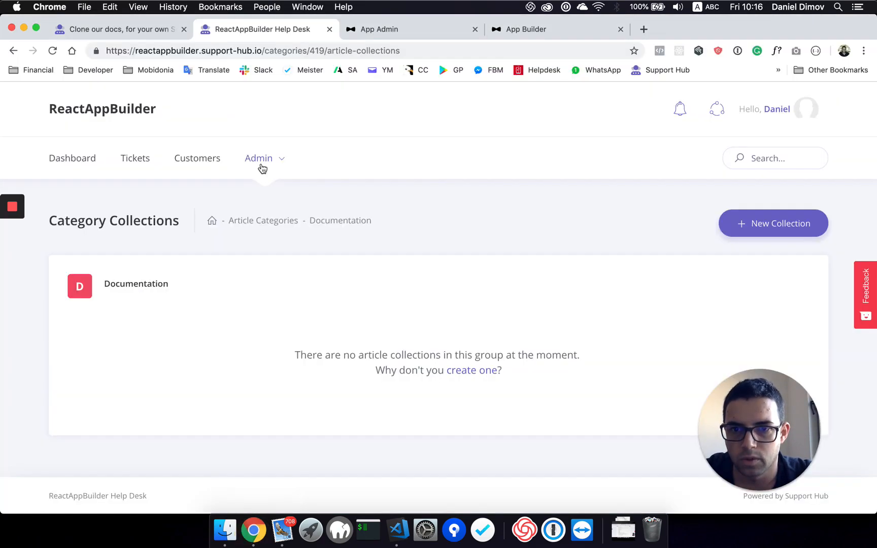
{"action": "left_click", "coordinate": [128, 32]}
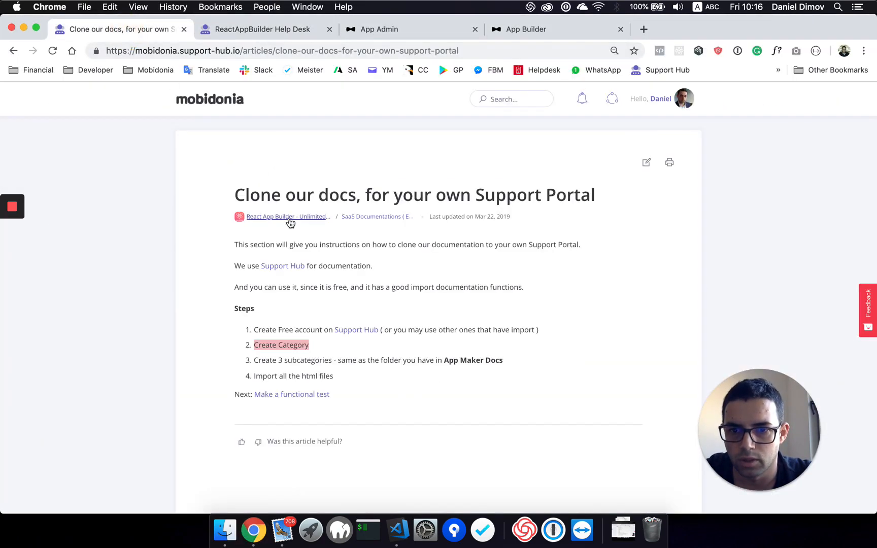
{"action": "right_click", "coordinate": [377, 219]}
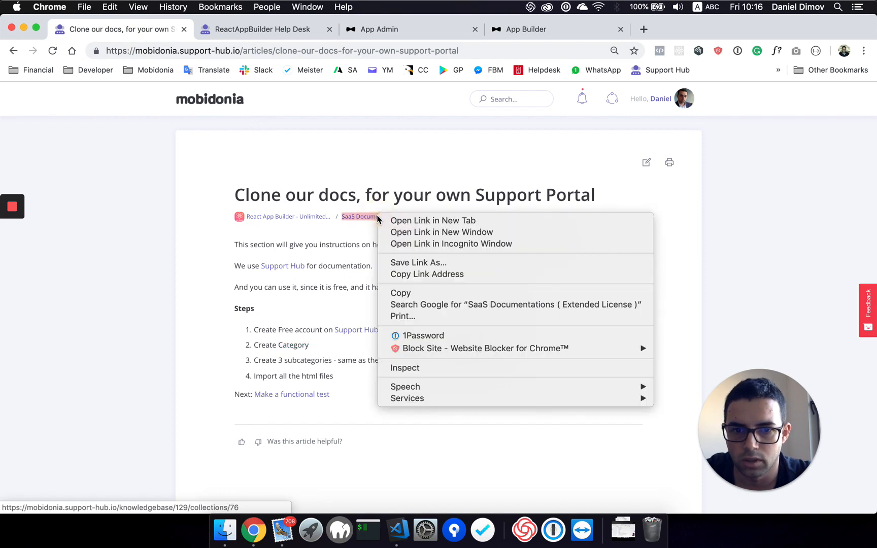
{"action": "left_click", "coordinate": [292, 193]}
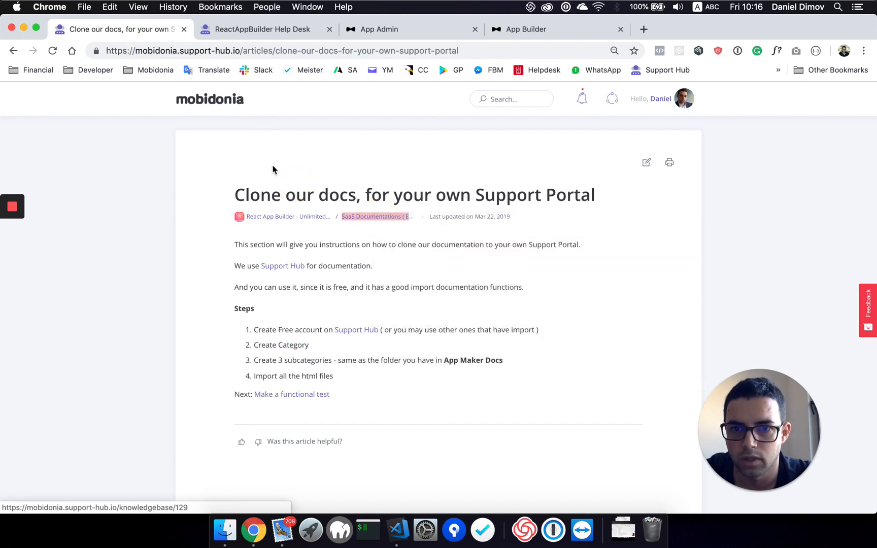
{"action": "right_click", "coordinate": [233, 104]}
{"action": "left_click", "coordinate": [238, 105]}
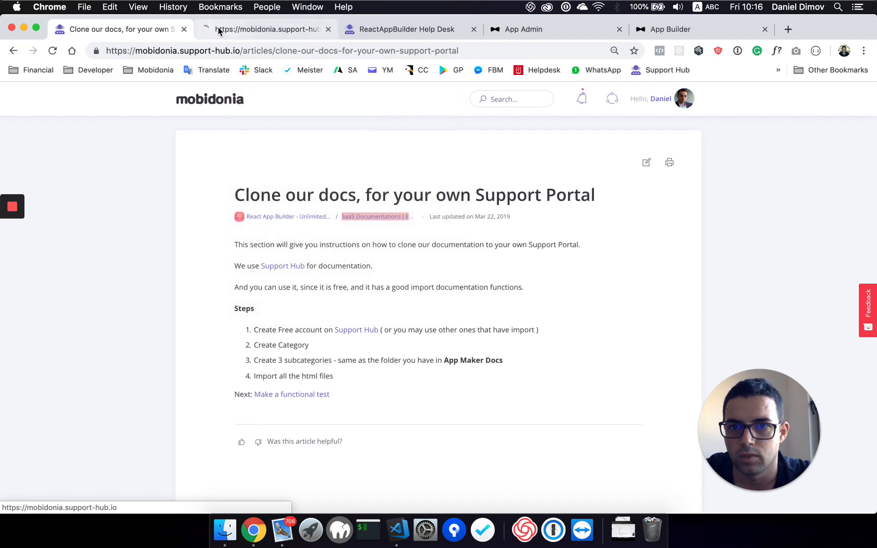
{"action": "left_click", "coordinate": [229, 30]}
Open the App Maker knowledge base category and examine how its articles are grouped into collections
{"action": "scroll", "coordinate": [262, 202], "scroll_direction": "down", "scroll_amount": 5}
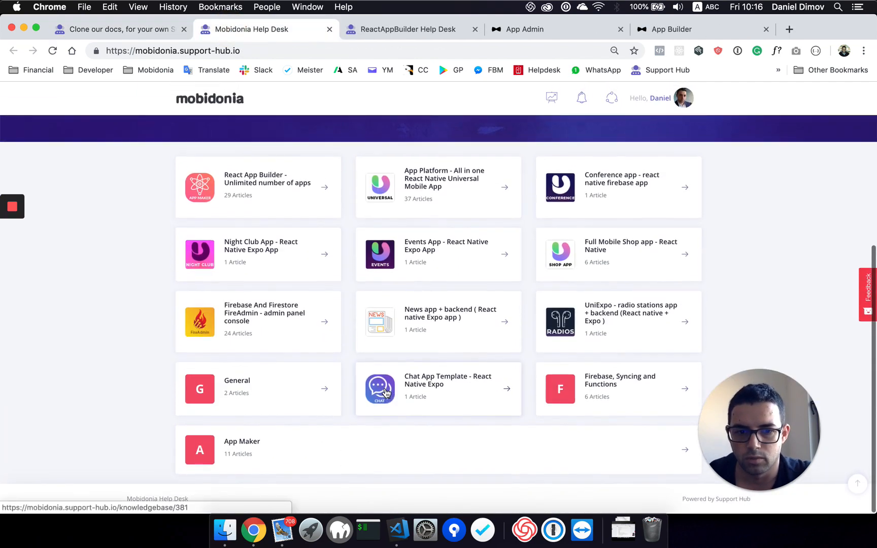
{"action": "left_click", "coordinate": [243, 449]}
{"action": "scroll", "coordinate": [262, 355], "scroll_direction": "down", "scroll_amount": 3}
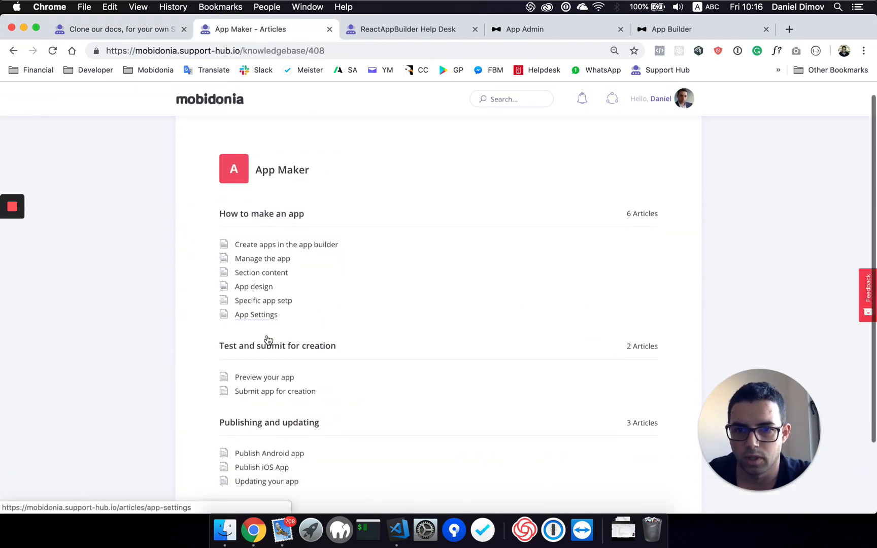
{"action": "scroll", "coordinate": [268, 284], "scroll_direction": "up", "scroll_amount": 2}
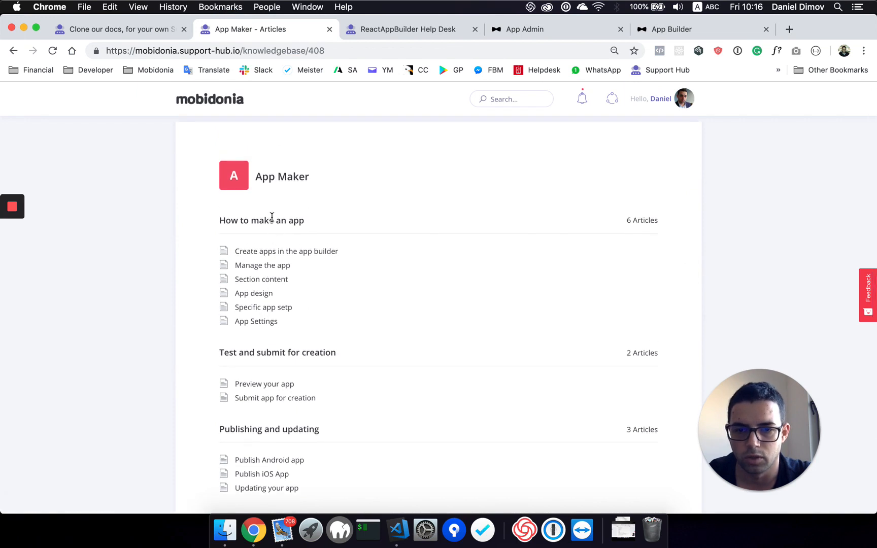
{"action": "left_click_drag", "start_coordinate": [226, 220], "coordinate": [304, 221]}
{"action": "scroll", "coordinate": [272, 333], "scroll_direction": "down", "scroll_amount": 2}
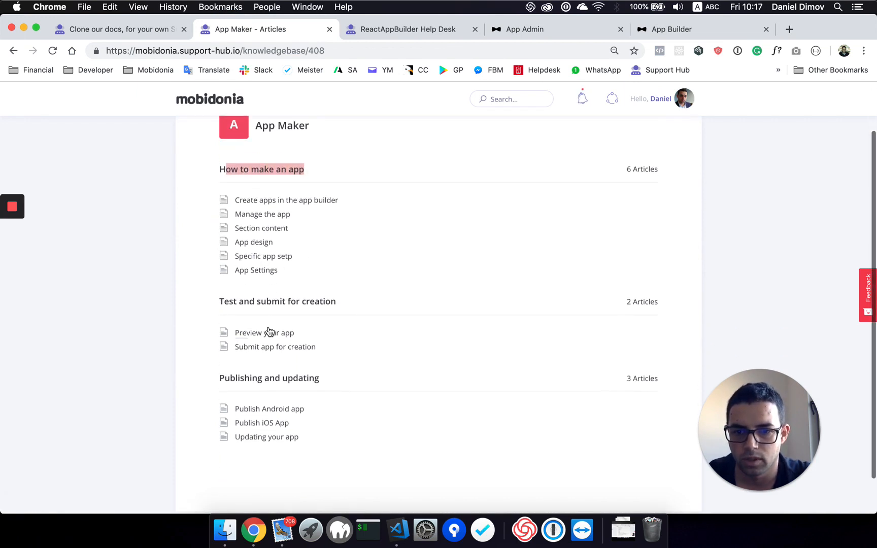
Compare the App Maker page's collections and Support Hub address with the Documentation category in the ReactAppBuilder help desk
{"action": "left_click_drag", "start_coordinate": [220, 377], "coordinate": [319, 380]}
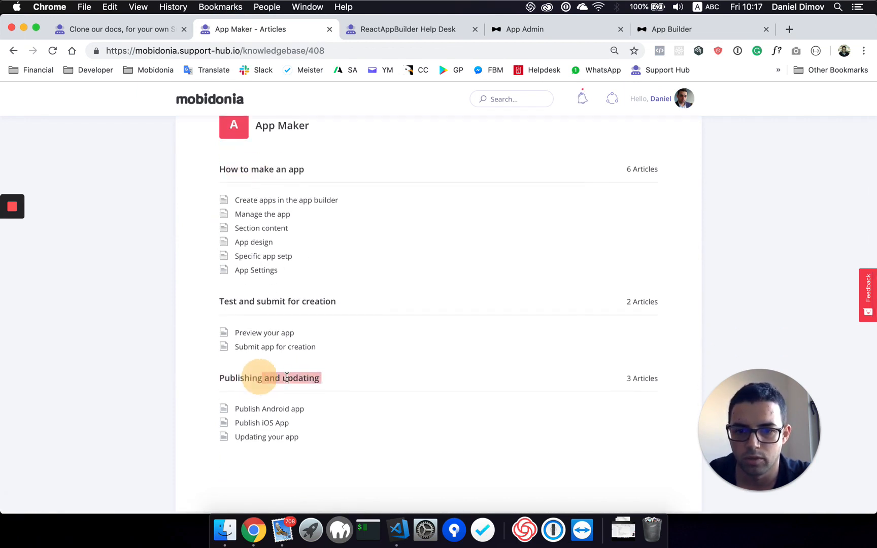
{"action": "left_click", "coordinate": [323, 381]}
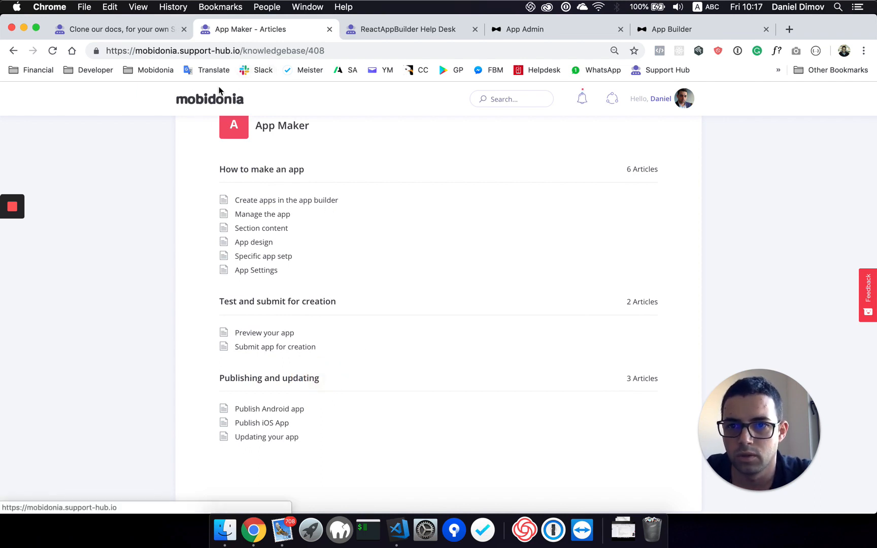
{"action": "left_click_drag", "start_coordinate": [180, 49], "coordinate": [233, 49]}
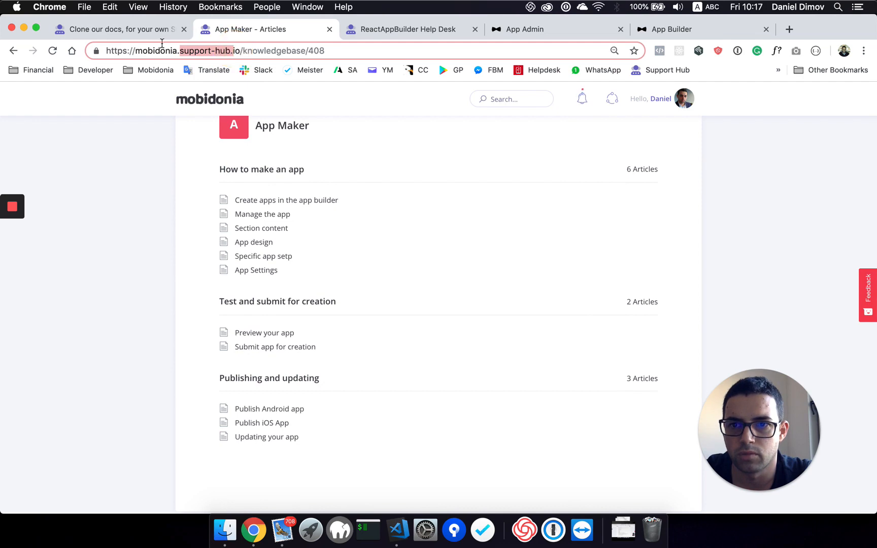
{"action": "left_click", "coordinate": [131, 30]}
{"action": "left_click", "coordinate": [394, 30]}
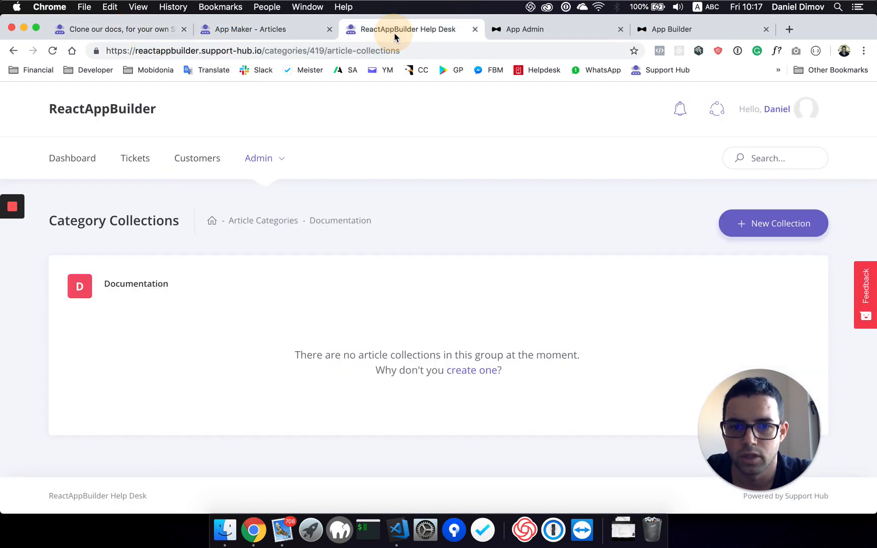
{"action": "left_click", "coordinate": [121, 30]}
{"action": "left_click", "coordinate": [264, 29]}
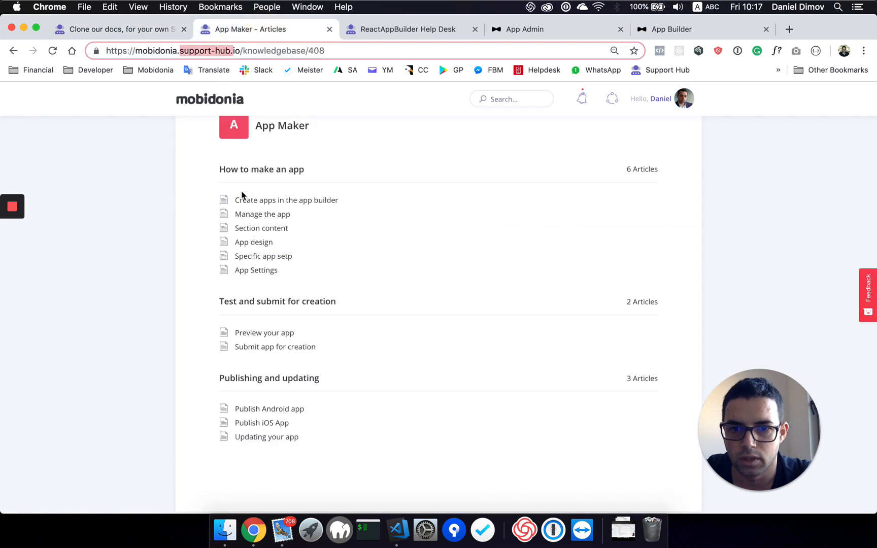
Add a public article collection to the Documentation category, named "How to make an app" as copied from the App Maker page
{"action": "left_click_drag", "start_coordinate": [319, 172], "coordinate": [216, 169]}
{"action": "key", "text": "super+c"}
{"action": "left_click", "coordinate": [373, 33]}
{"action": "left_click", "coordinate": [786, 223]}
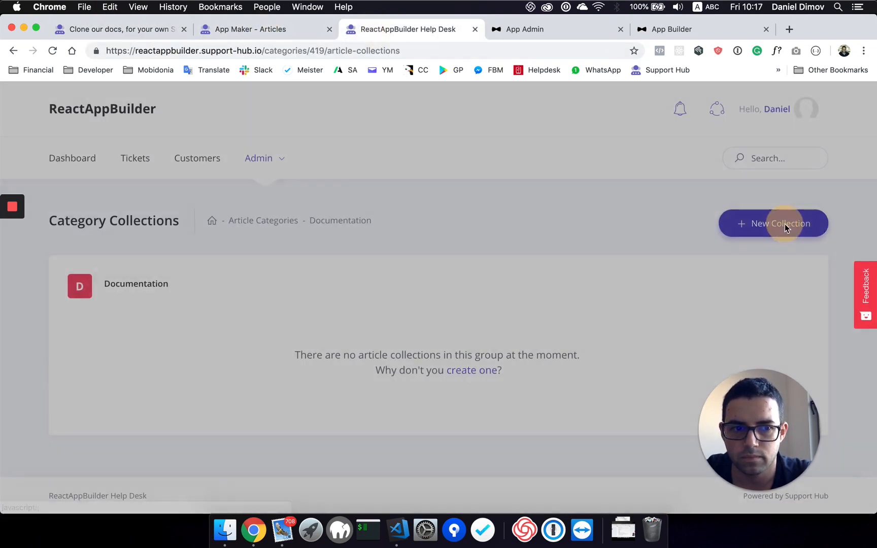
{"action": "left_click", "coordinate": [356, 190]}
{"action": "key", "text": "super+v"}
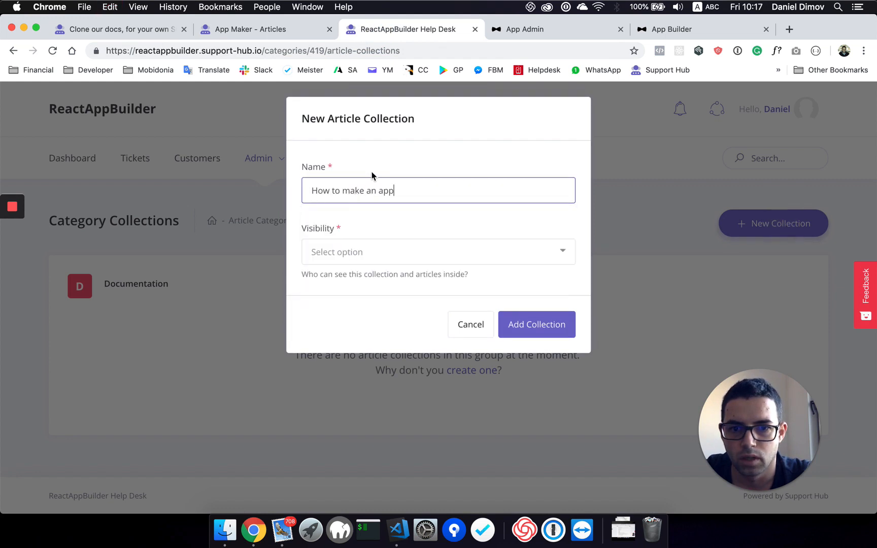
{"action": "left_click", "coordinate": [374, 261]}
{"action": "left_click", "coordinate": [362, 297]}
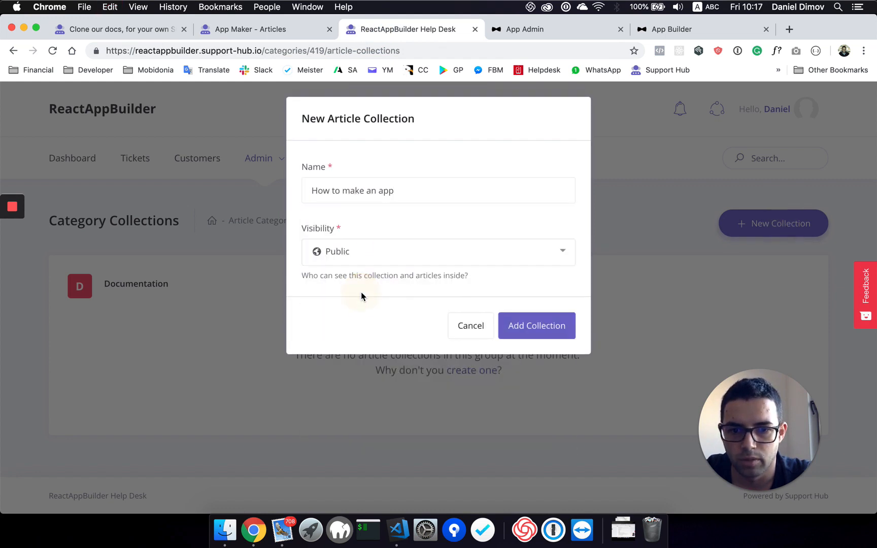
{"action": "left_click", "coordinate": [528, 324]}
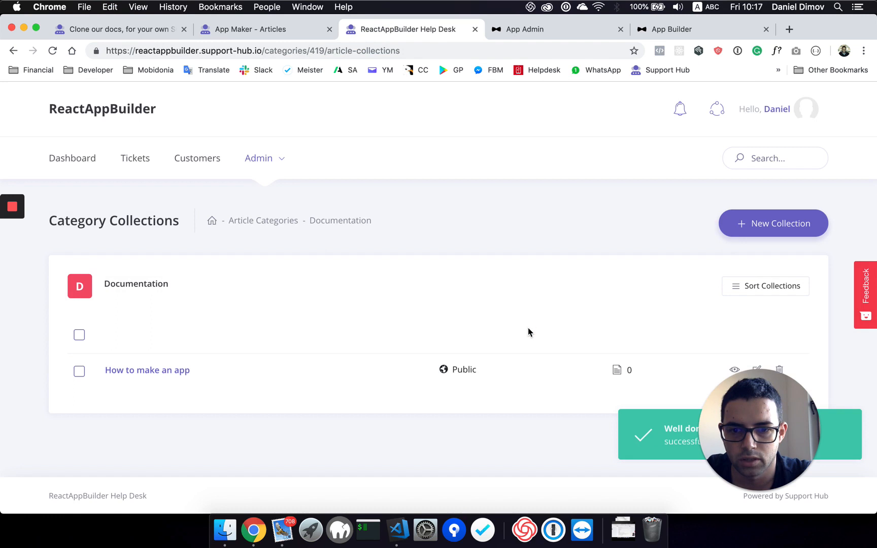
Open the How to make an app collection and start an article import into it
{"action": "left_click", "coordinate": [152, 369]}
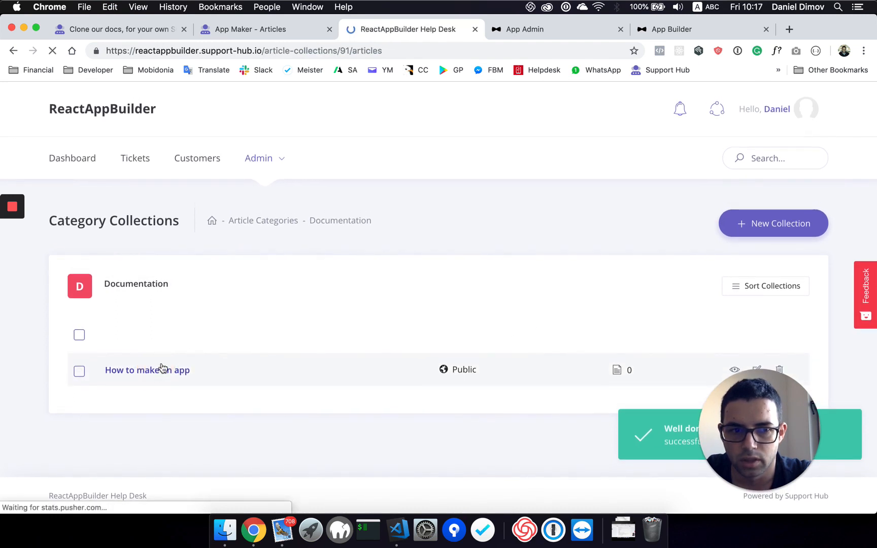
{"action": "left_click", "coordinate": [815, 223]}
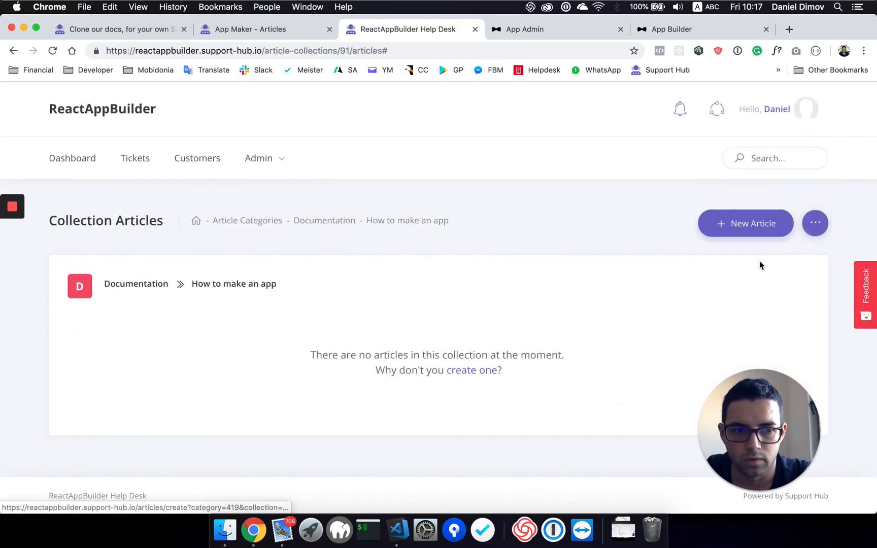
{"action": "left_click", "coordinate": [815, 223]}
{"action": "left_click", "coordinate": [750, 267]}
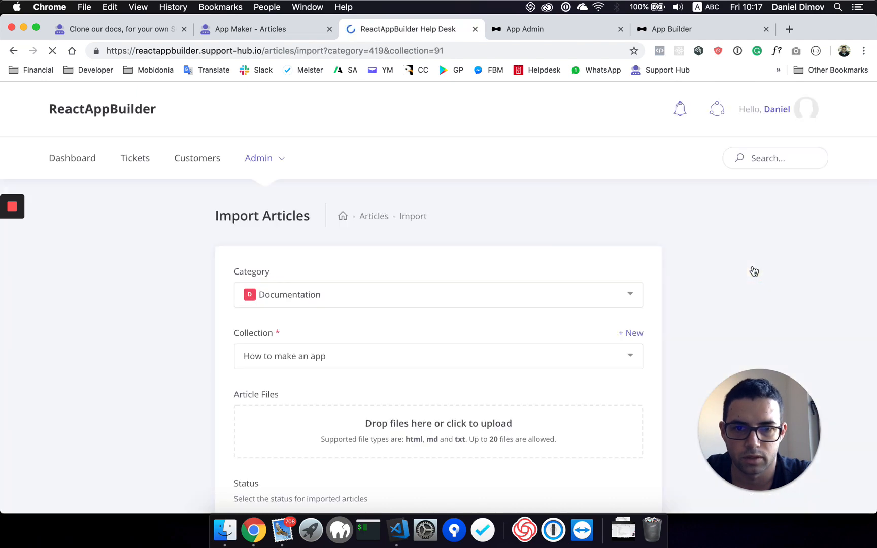
{"action": "scroll", "coordinate": [431, 360], "scroll_direction": "down", "scroll_amount": 3}
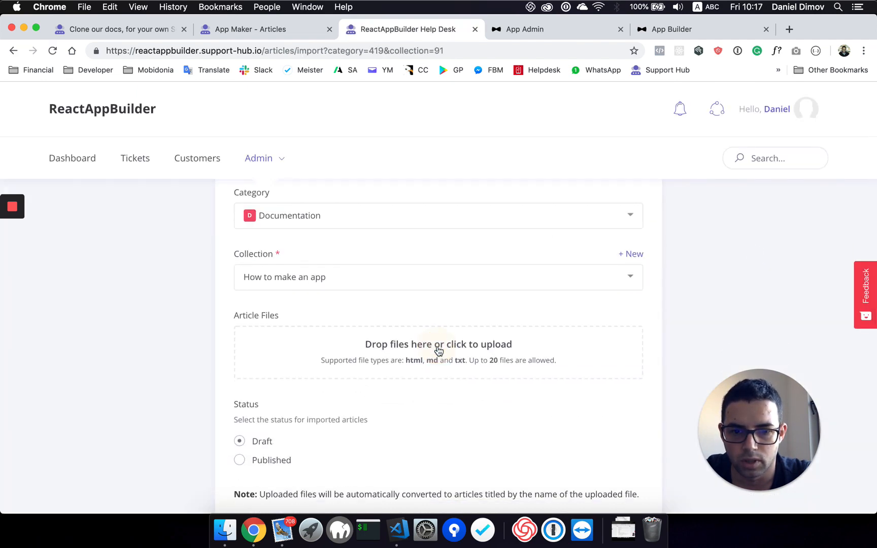
Add all six HTML files from the How to make an app folder inside App Maker Docs to the import
{"action": "left_click", "coordinate": [439, 351]}
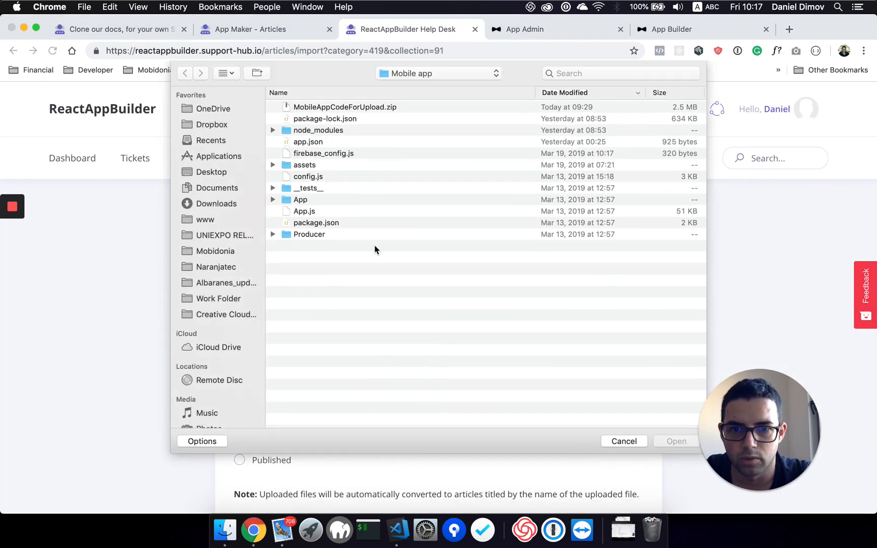
{"action": "left_click", "coordinate": [473, 75]}
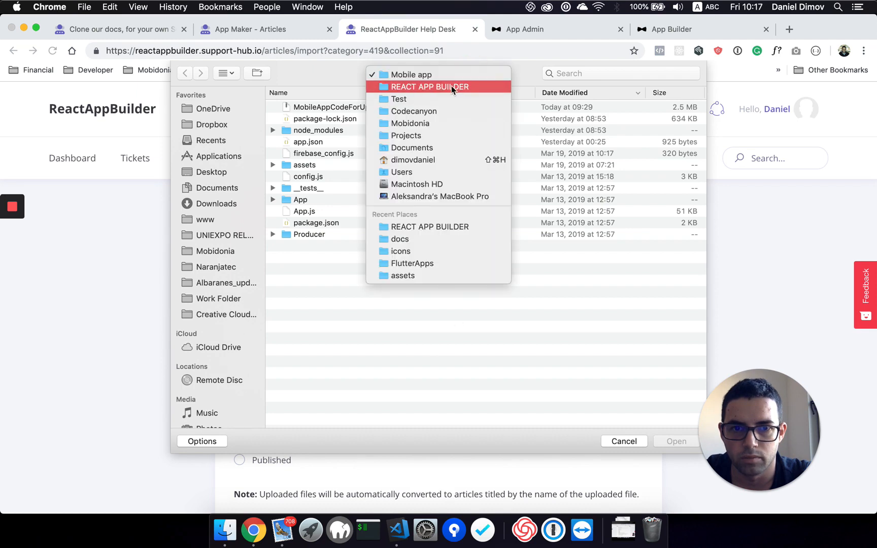
{"action": "left_click", "coordinate": [451, 87]}
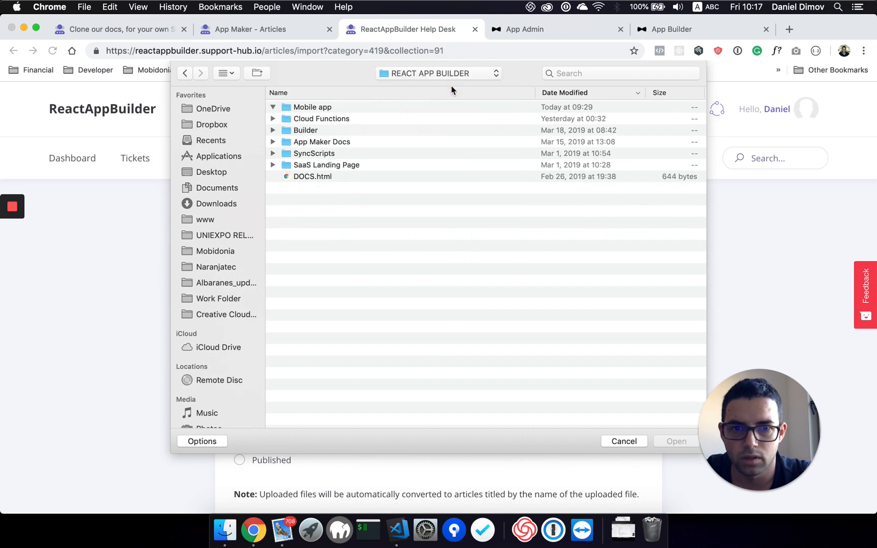
{"action": "left_click", "coordinate": [273, 107]}
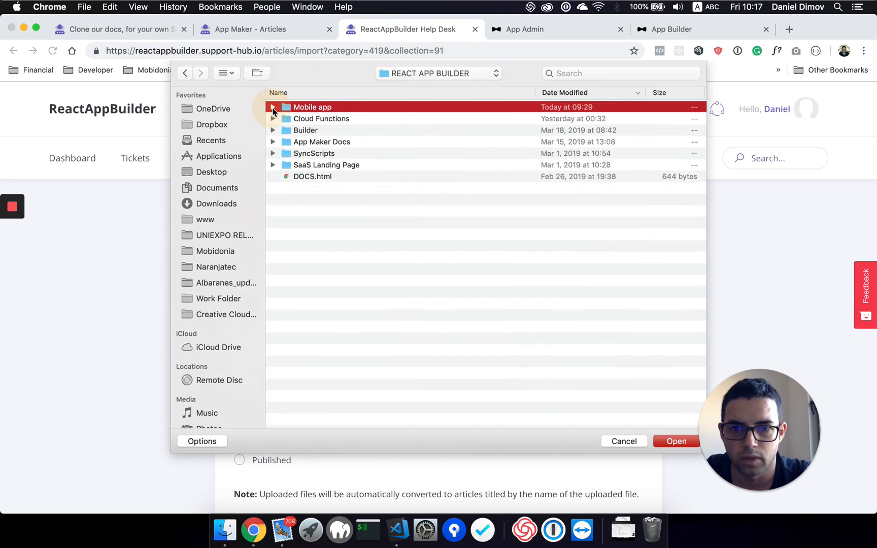
{"action": "left_click", "coordinate": [273, 142]}
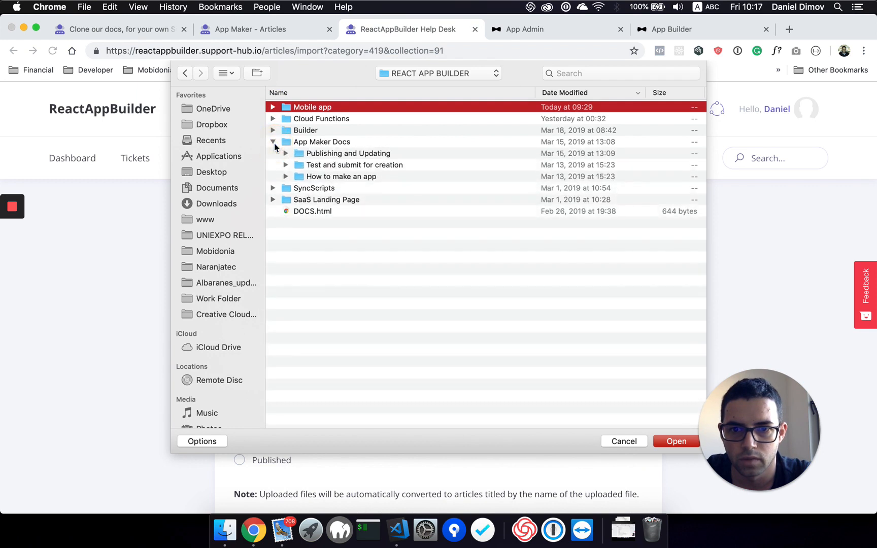
{"action": "left_click", "coordinate": [285, 177]}
{"action": "left_click", "coordinate": [332, 188]}
{"action": "left_click", "coordinate": [345, 247], "text": "shift"}
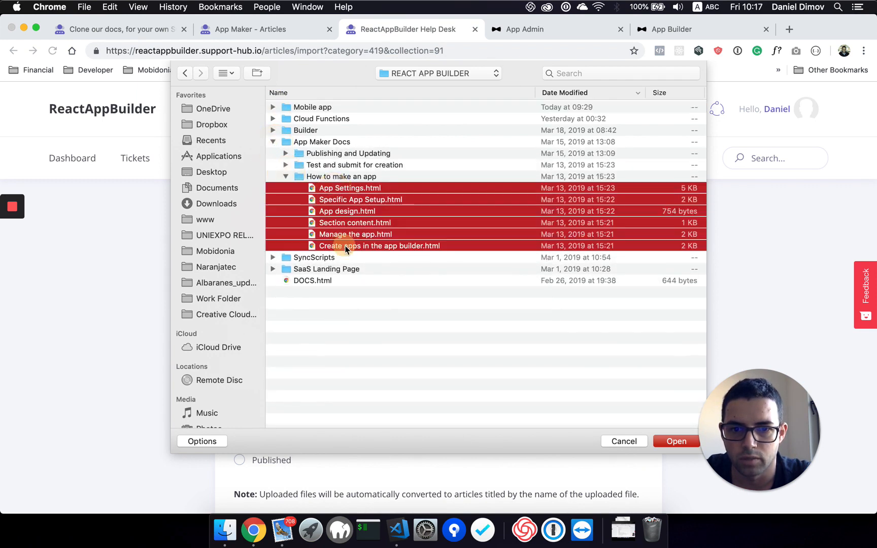
{"action": "left_click", "coordinate": [675, 440]}
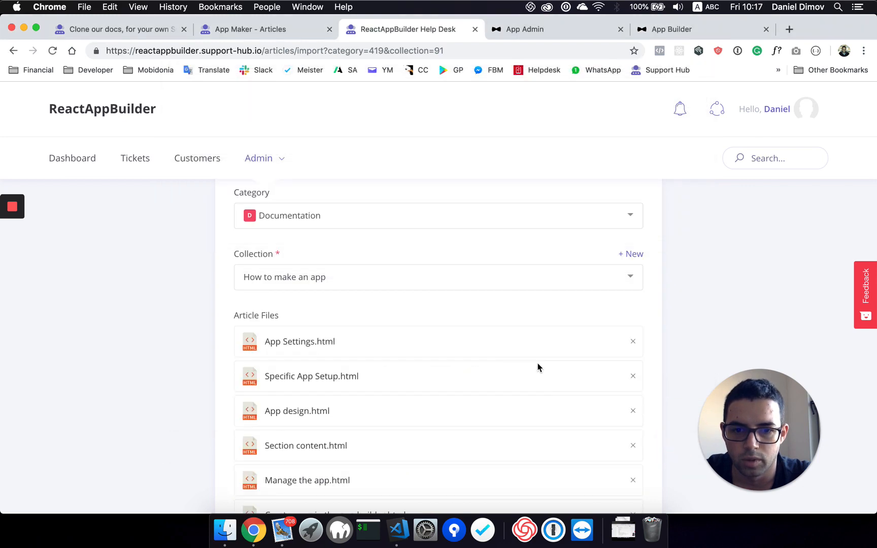
Set the status of the imported articles to Published and import them
{"action": "scroll", "coordinate": [537, 363], "scroll_direction": "down", "scroll_amount": 10}
{"action": "left_click", "coordinate": [240, 331]}
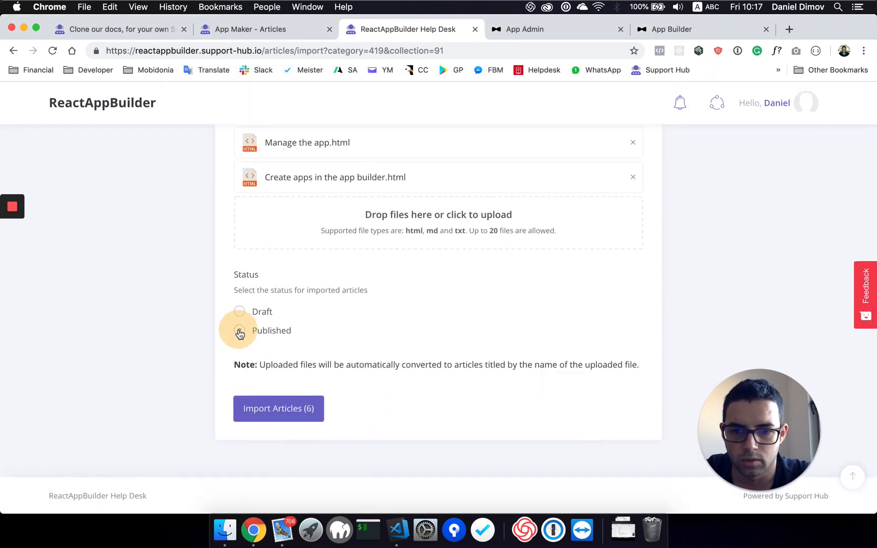
{"action": "left_click", "coordinate": [282, 408]}
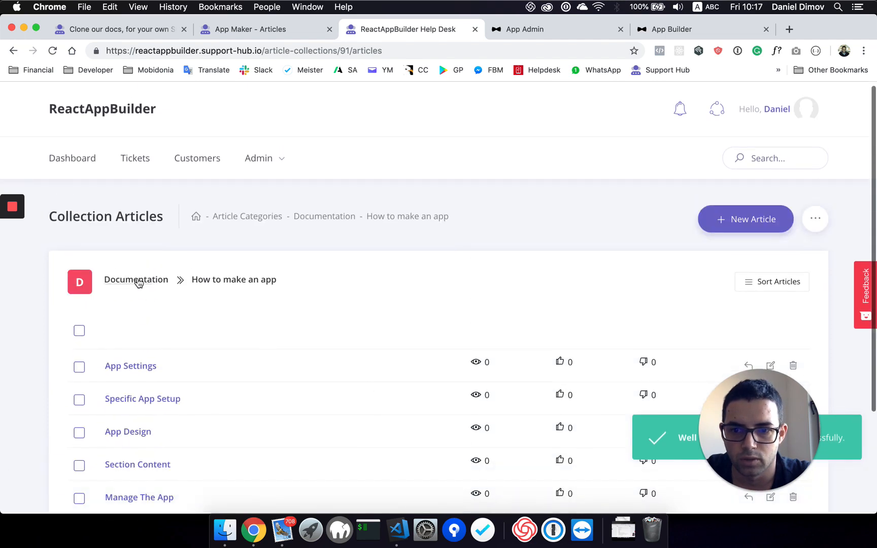
Sort the articles with Create Apps In The App Builder first and Manage The App second, following the App Maker page, and save the order
{"action": "scroll", "coordinate": [147, 324], "scroll_direction": "down", "scroll_amount": 3}
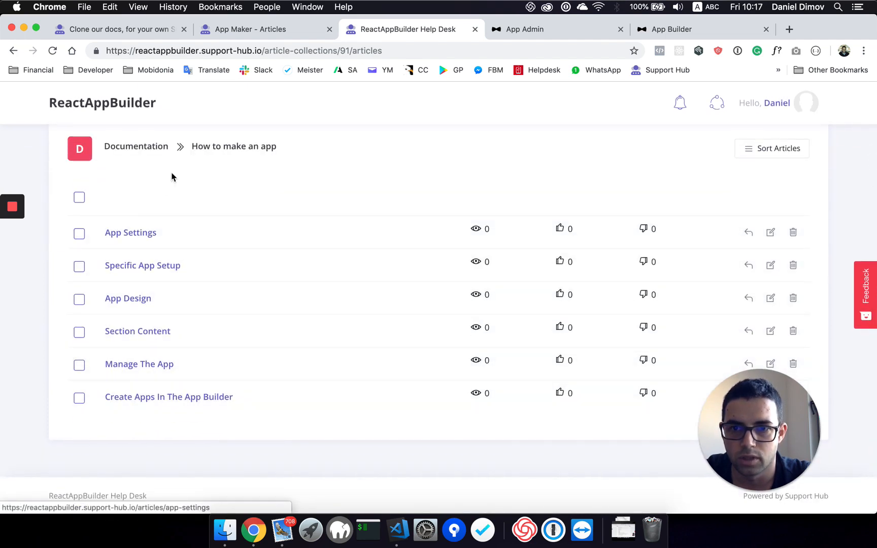
{"action": "left_click", "coordinate": [224, 30]}
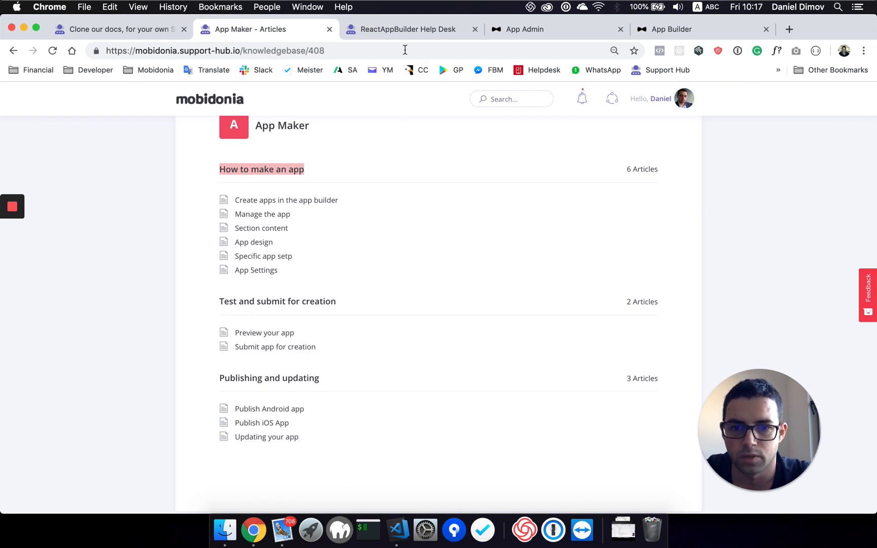
{"action": "left_click", "coordinate": [405, 32]}
{"action": "left_click", "coordinate": [769, 148]}
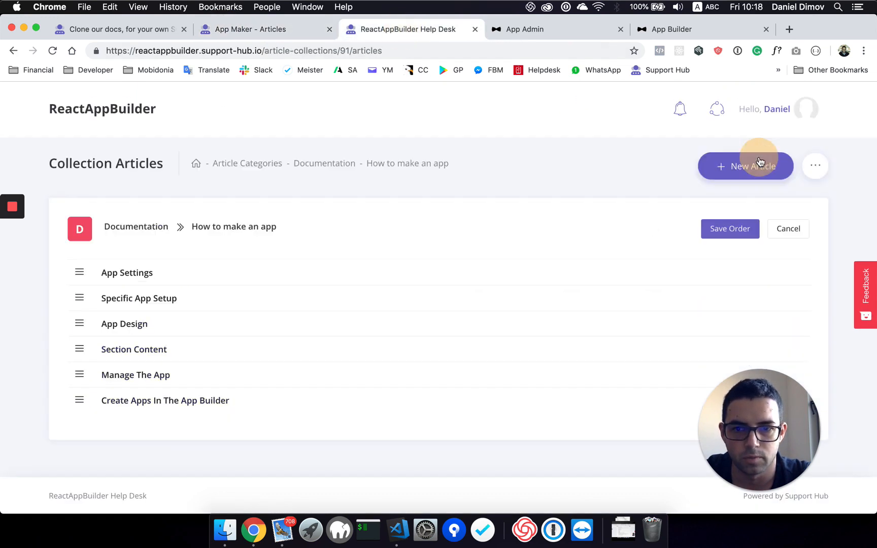
{"action": "left_click_drag", "start_coordinate": [83, 404], "coordinate": [81, 274]}
{"action": "left_click", "coordinate": [233, 28]}
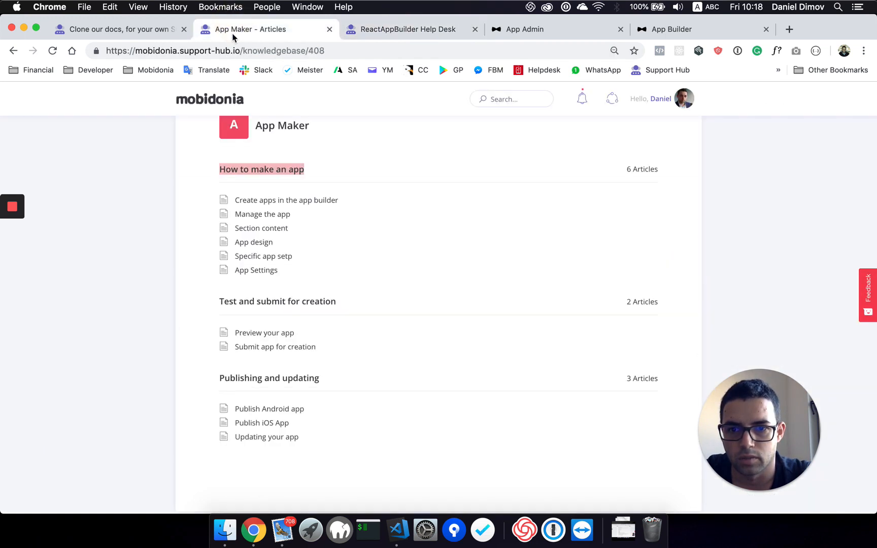
{"action": "left_click", "coordinate": [398, 30]}
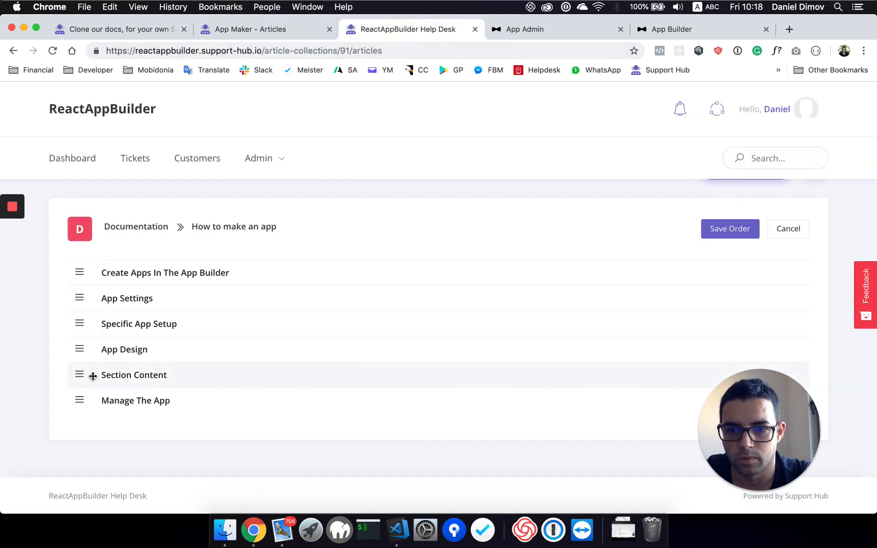
{"action": "left_click_drag", "start_coordinate": [80, 398], "coordinate": [78, 298]}
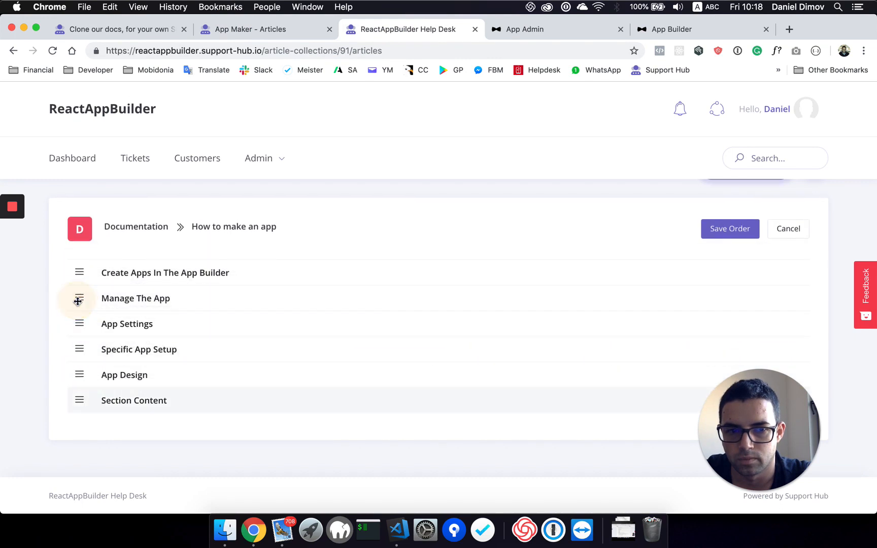
{"action": "left_click", "coordinate": [728, 229]}
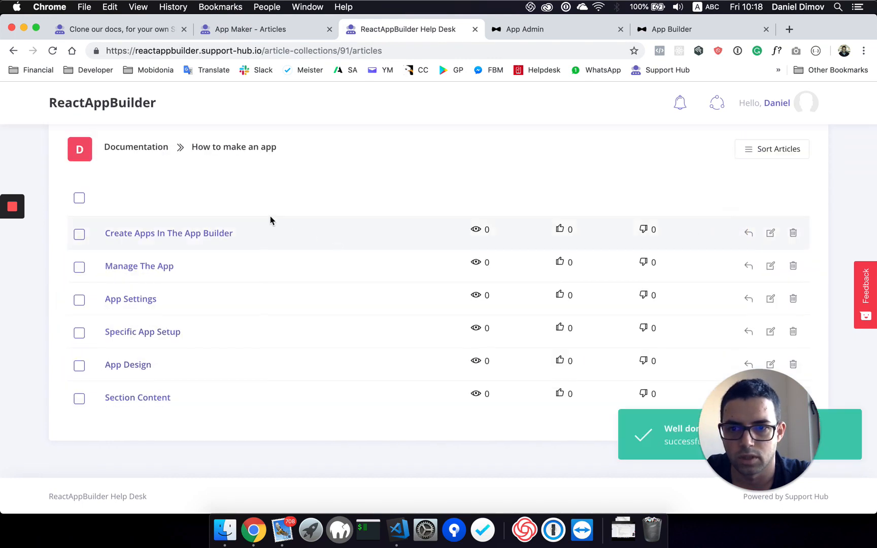
Return to the Documentation category and start a new article collection
{"action": "scroll", "coordinate": [270, 220], "scroll_direction": "up", "scroll_amount": 3}
{"action": "left_click", "coordinate": [124, 274]}
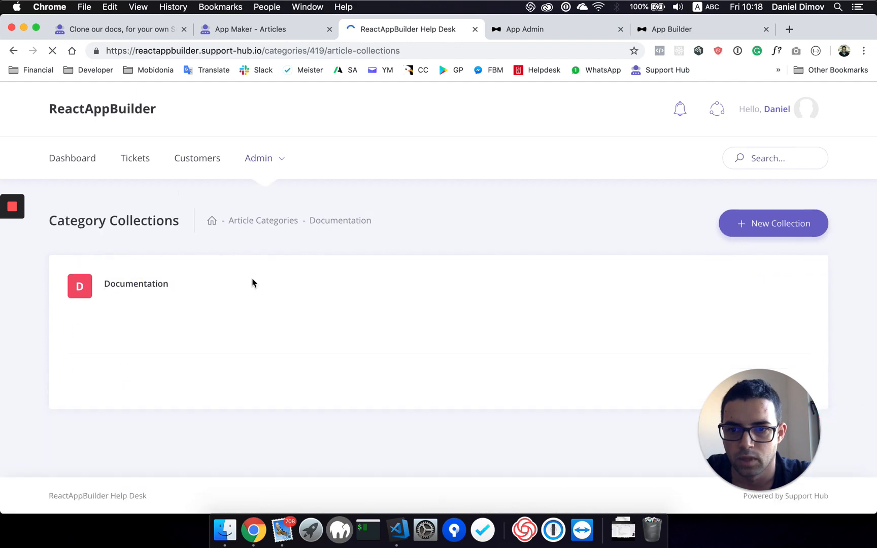
{"action": "left_click", "coordinate": [739, 223]}
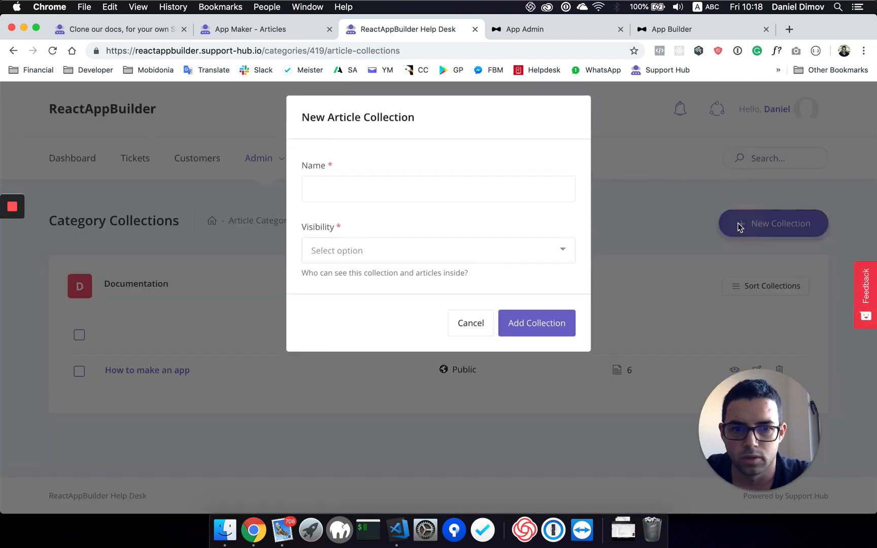
{"action": "left_click", "coordinate": [319, 191]}
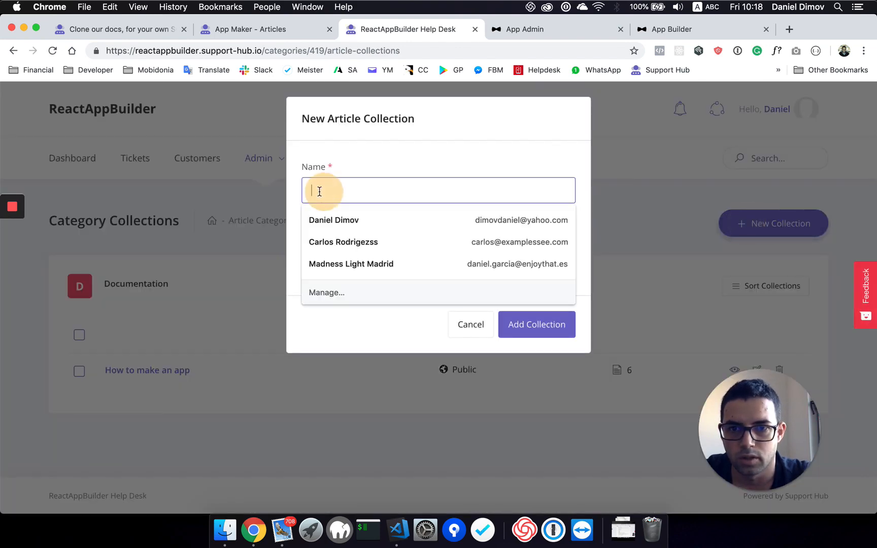
Copy the heading Test and submit for creation from the App Maker articles page
{"action": "left_click", "coordinate": [240, 537]}
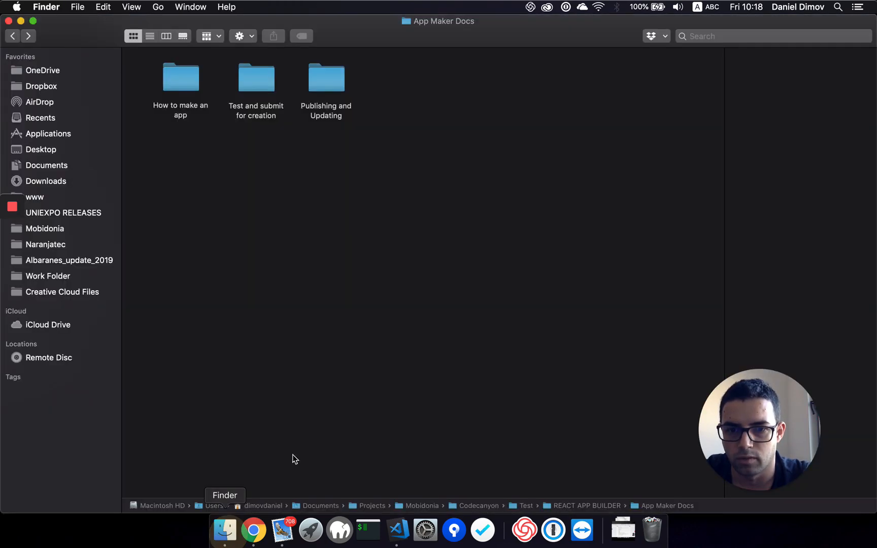
{"action": "left_click", "coordinate": [253, 525]}
{"action": "left_click", "coordinate": [243, 35]}
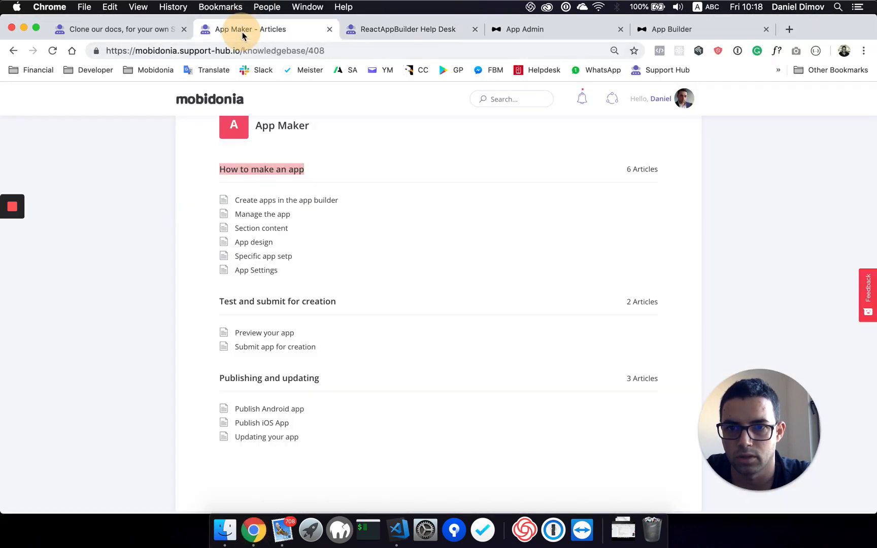
{"action": "left_click_drag", "start_coordinate": [238, 302], "coordinate": [332, 302]}
{"action": "left_click", "coordinate": [329, 302]}
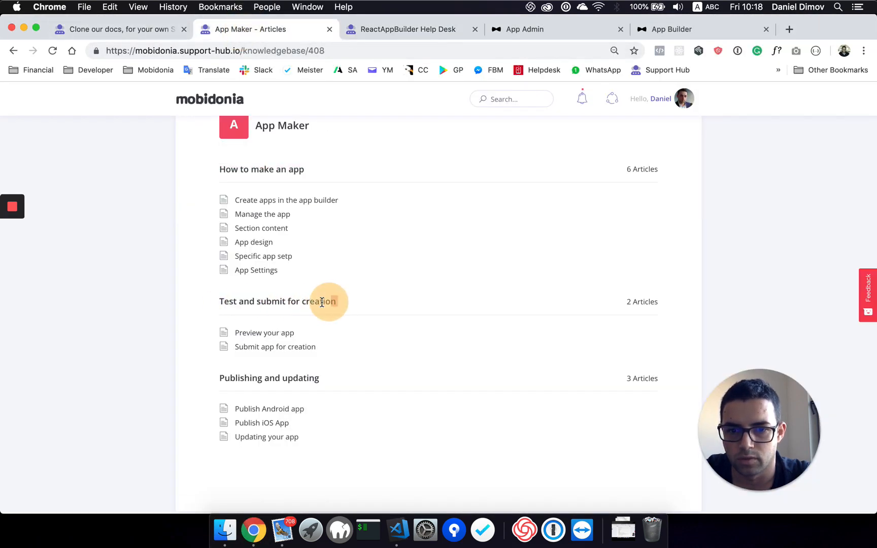
{"action": "left_click", "coordinate": [198, 301]}
{"action": "triple_click", "coordinate": [223, 304]}
{"action": "key", "text": "super+c"}
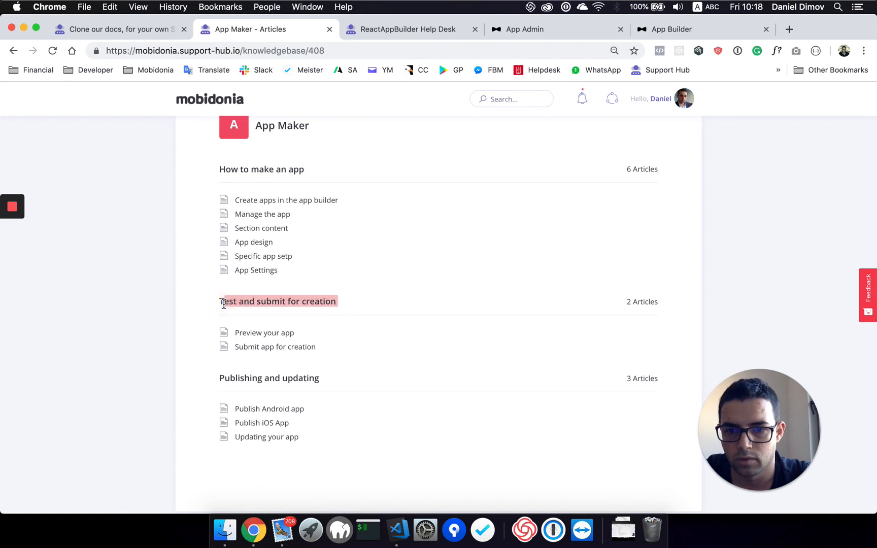
Name the new collection Test and submit for creation, set its visibility to Public and add it
{"action": "left_click", "coordinate": [414, 31]}
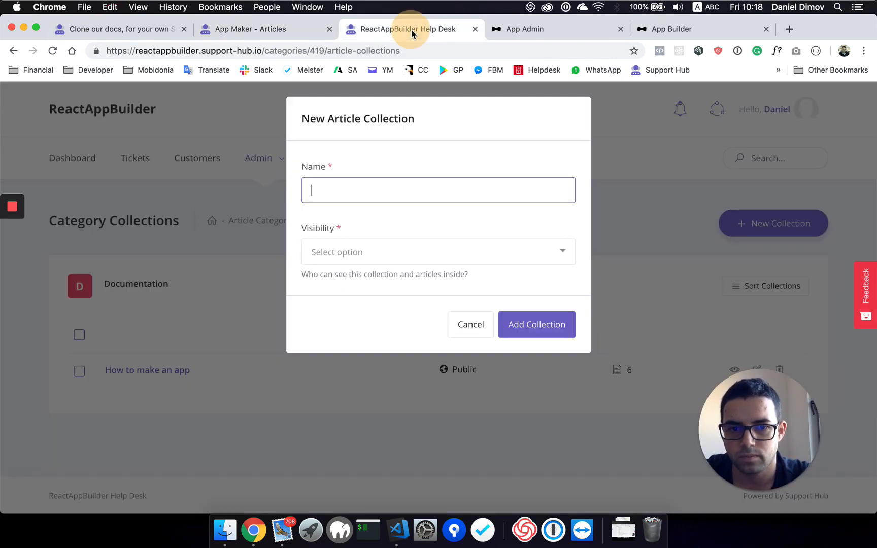
{"action": "key", "text": "super+v"}
{"action": "left_click", "coordinate": [346, 256]}
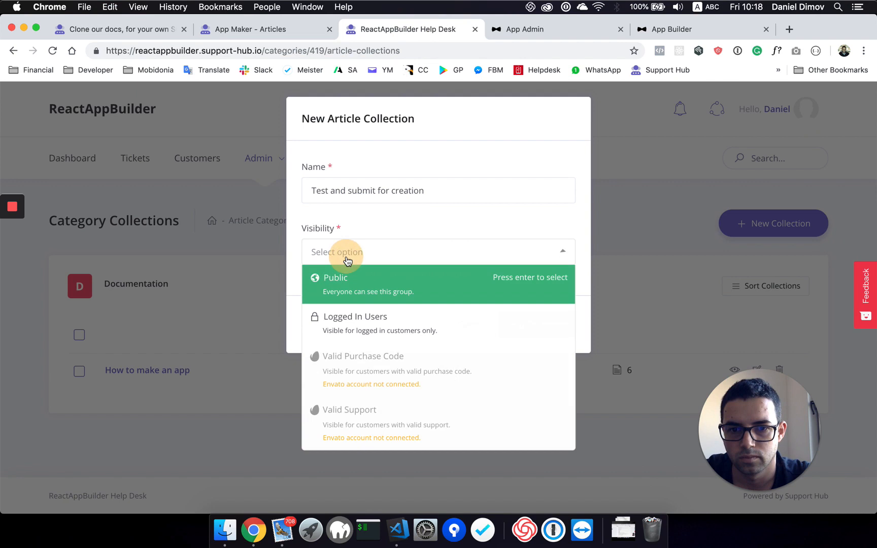
{"action": "left_click", "coordinate": [340, 293]}
{"action": "left_click", "coordinate": [512, 325]}
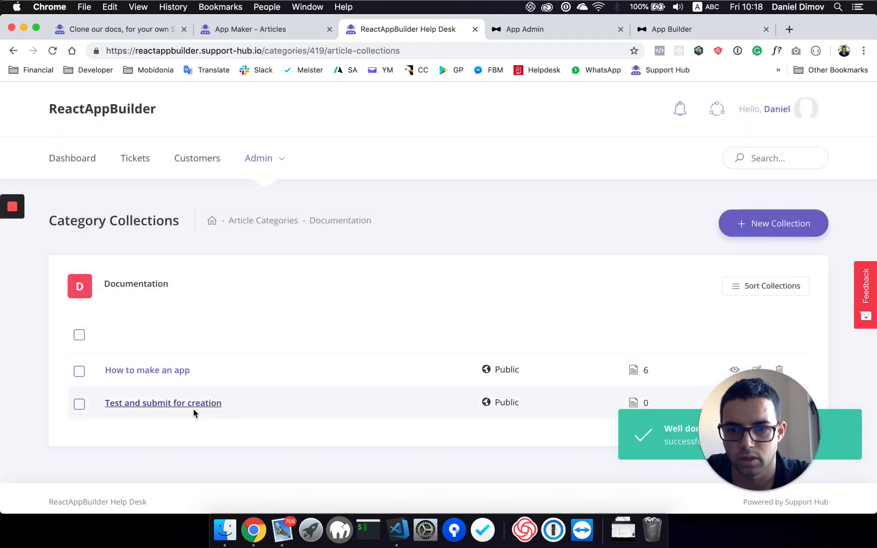
Open the Test and submit for creation collection and start an article import into it
{"action": "left_click", "coordinate": [181, 403]}
{"action": "left_click", "coordinate": [817, 235]}
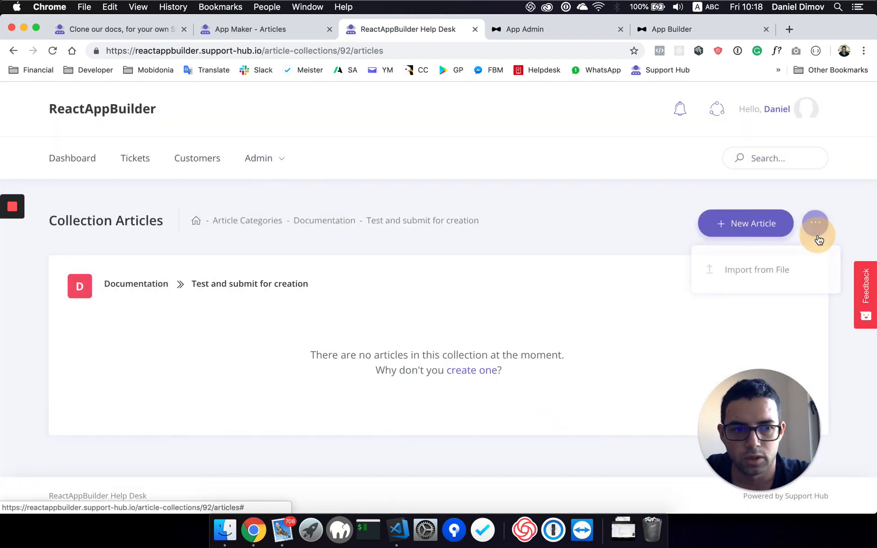
{"action": "left_click", "coordinate": [763, 269]}
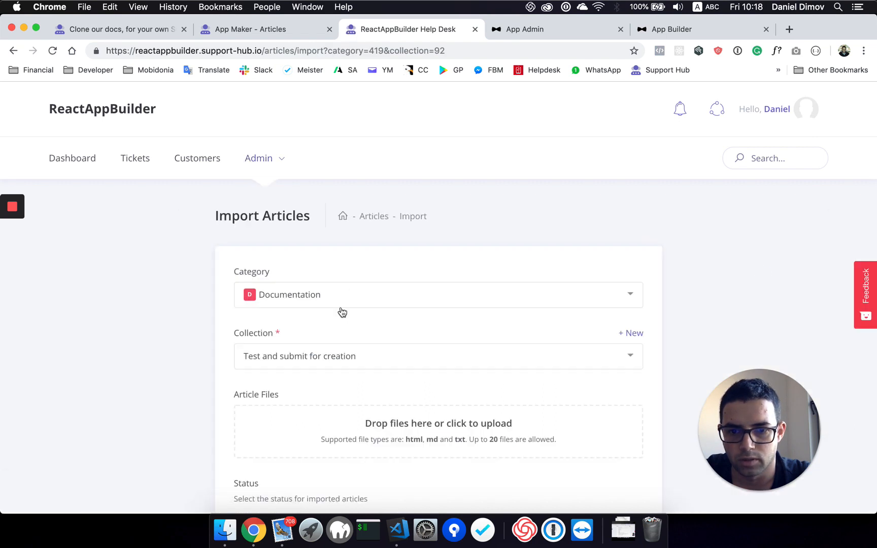
Add Submit app for creation.html and Preview your app.html from the Test and submit for creation folder to the import
{"action": "left_click", "coordinate": [412, 427]}
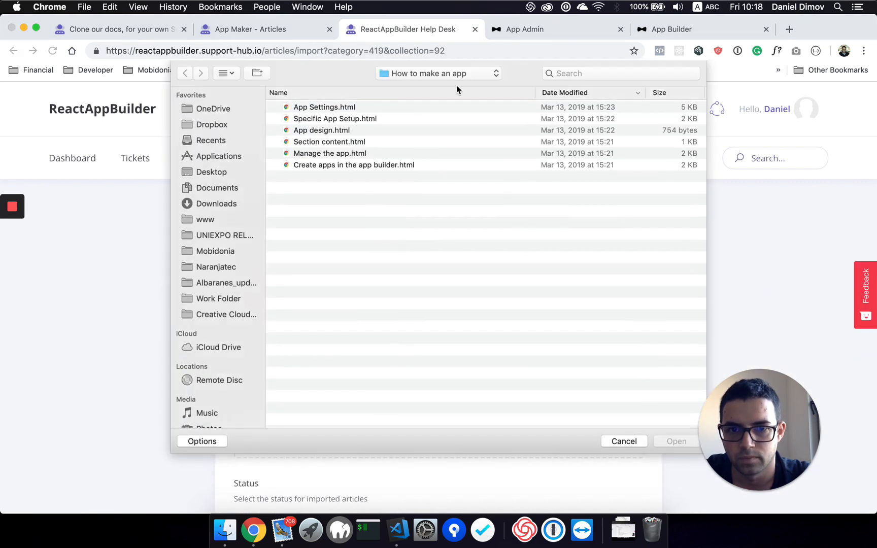
{"action": "left_click", "coordinate": [447, 74]}
{"action": "left_click", "coordinate": [431, 88]}
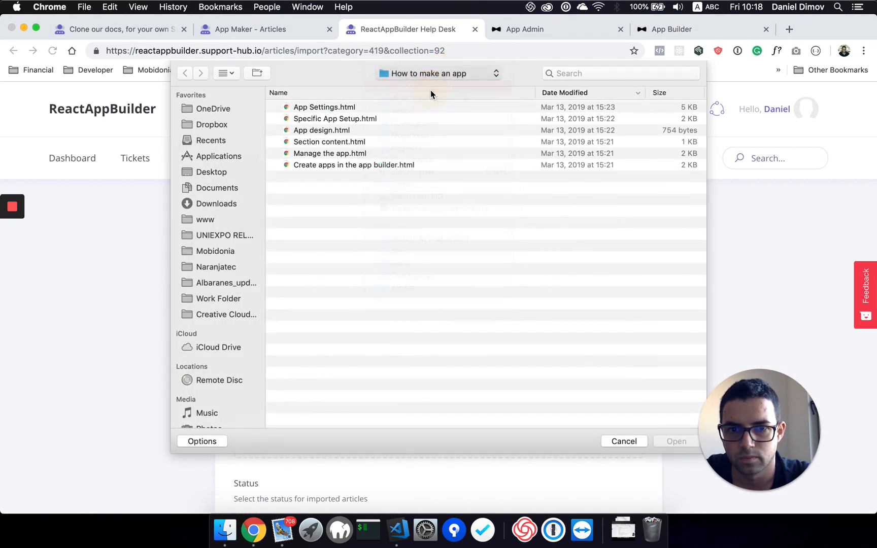
{"action": "left_click", "coordinate": [276, 119]}
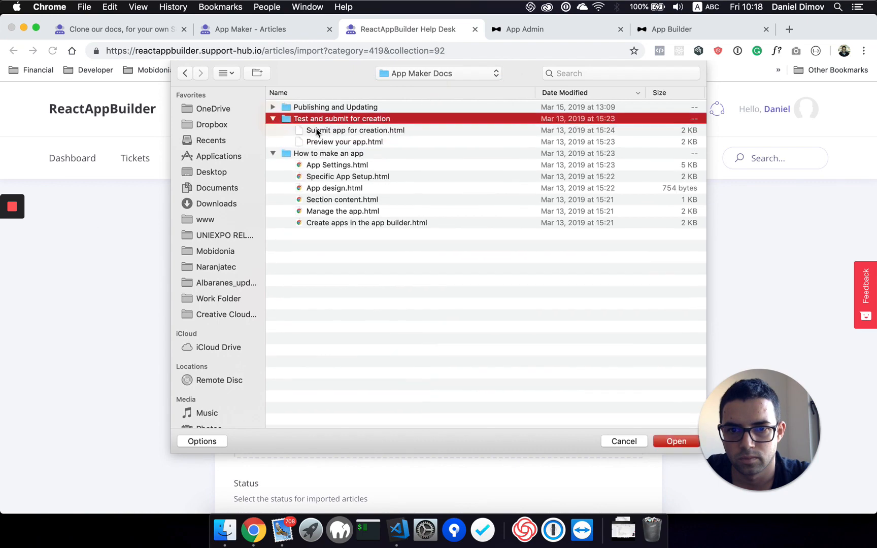
{"action": "left_click", "coordinate": [325, 131]}
{"action": "left_click", "coordinate": [325, 142], "text": "shift"}
{"action": "left_click", "coordinate": [673, 440]}
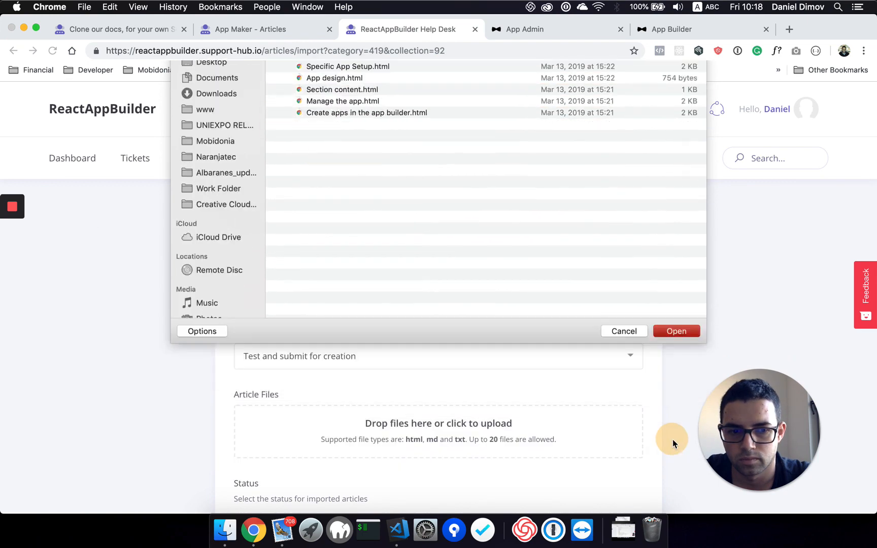
Set the status of the two Test and submit for creation articles to Published and import them
{"action": "scroll", "coordinate": [435, 386], "scroll_direction": "down", "scroll_amount": 5}
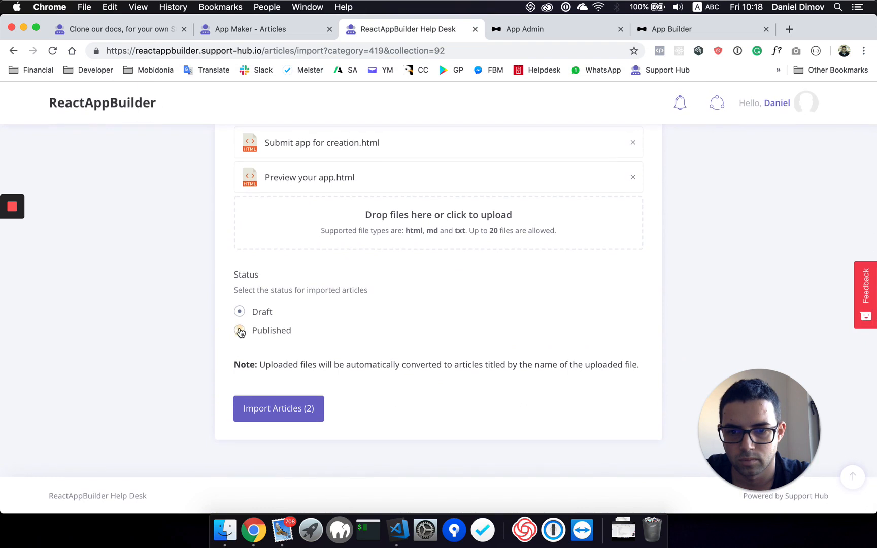
{"action": "left_click", "coordinate": [239, 328]}
{"action": "left_click", "coordinate": [278, 412]}
Add a Public collection named Publishing and updating to the Documentation category, copying the name from the App Maker page
{"action": "left_click", "coordinate": [216, 30]}
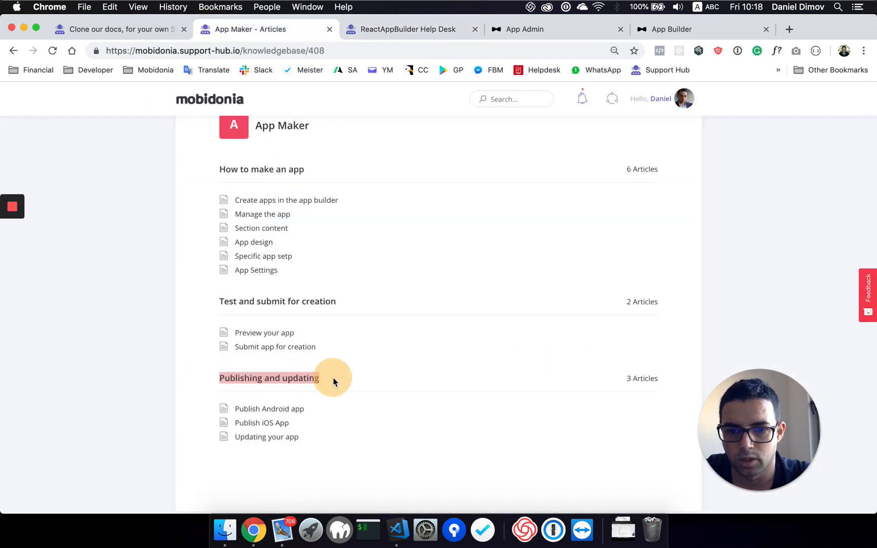
{"action": "left_click", "coordinate": [395, 31]}
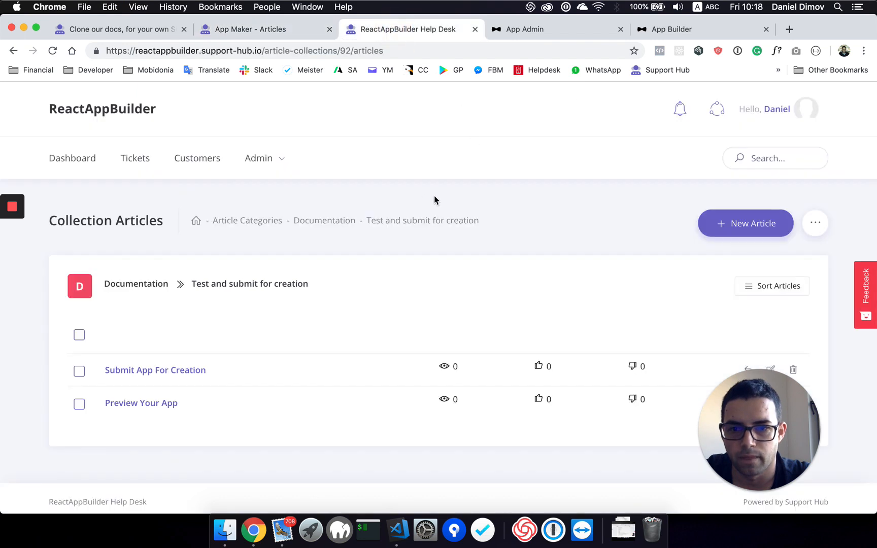
{"action": "left_click", "coordinate": [144, 285]}
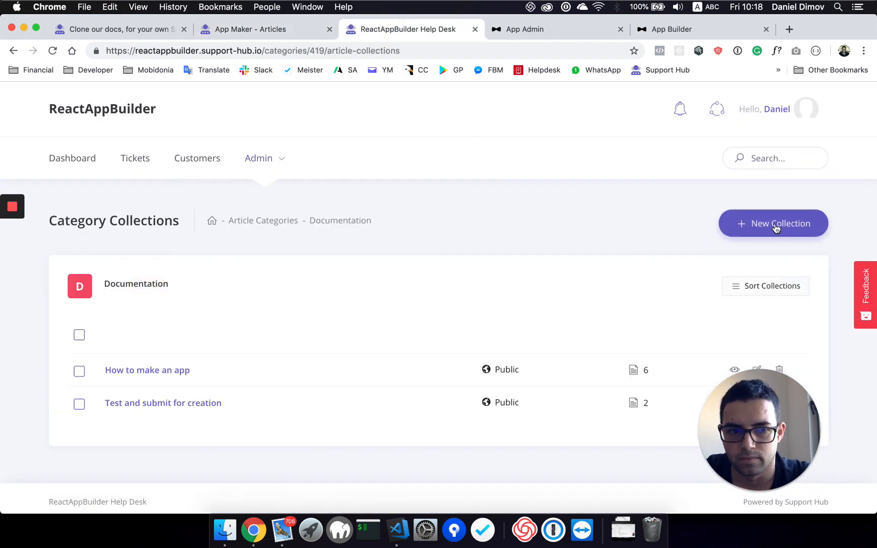
{"action": "left_click", "coordinate": [765, 230]}
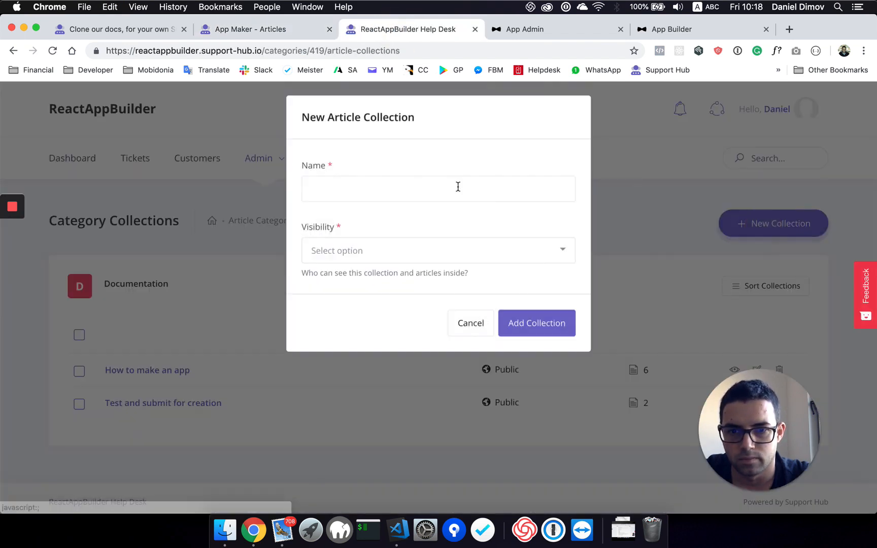
{"action": "left_click", "coordinate": [357, 195]}
{"action": "type", "text": "Publishing and updating"}
{"action": "left_click", "coordinate": [347, 254]}
{"action": "left_click", "coordinate": [337, 283]}
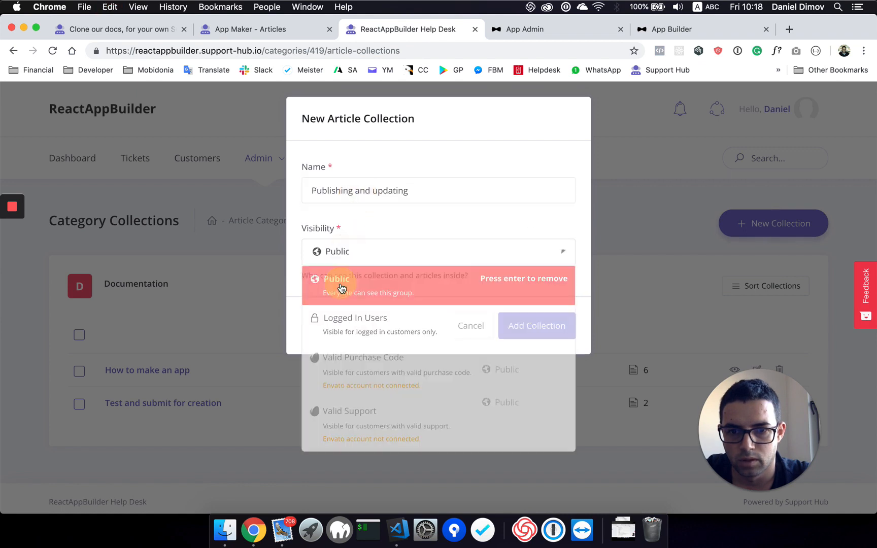
{"action": "left_click", "coordinate": [533, 328]}
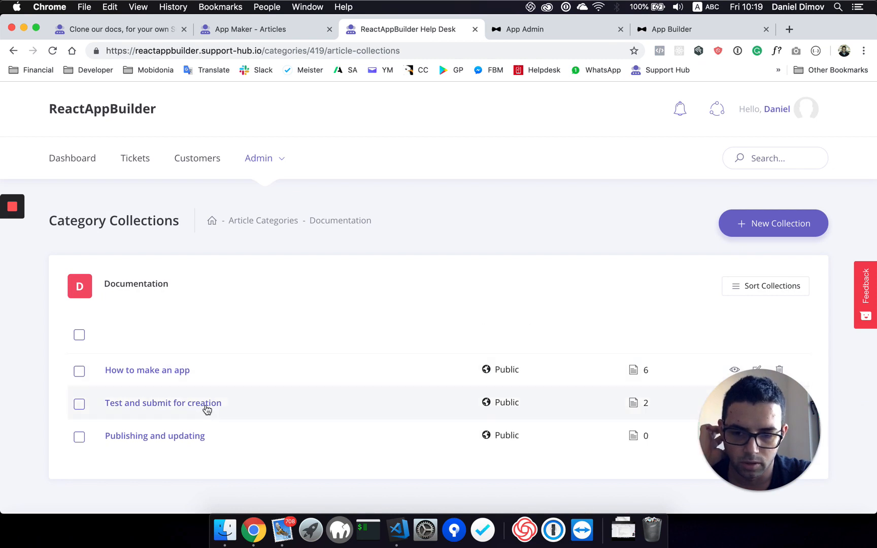
Open the Publishing and updating collection, check its articles on the App Maker page and start an article import into it
{"action": "left_click", "coordinate": [174, 437]}
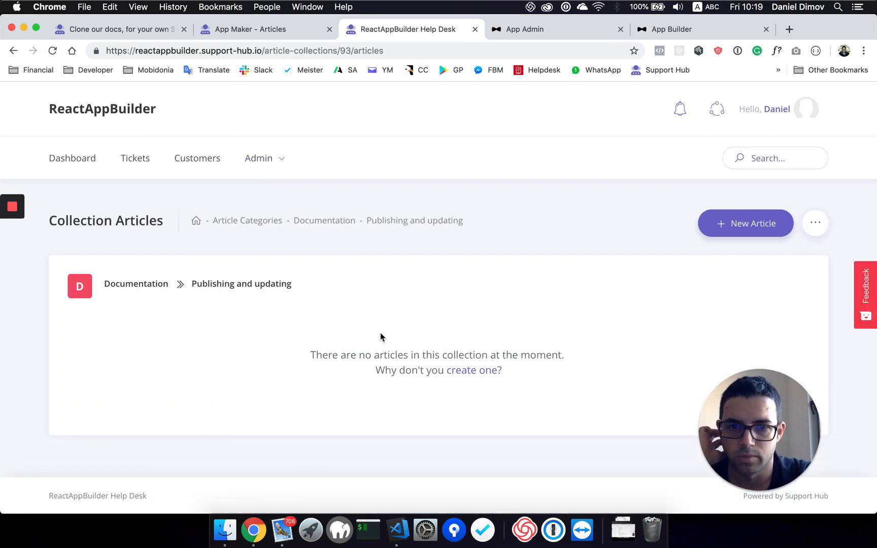
{"action": "left_click", "coordinate": [248, 30]}
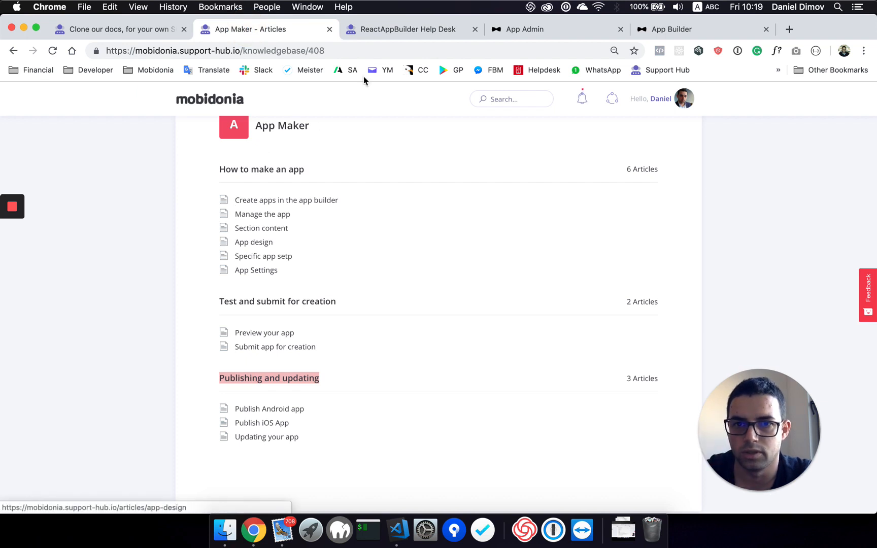
{"action": "left_click", "coordinate": [391, 36]}
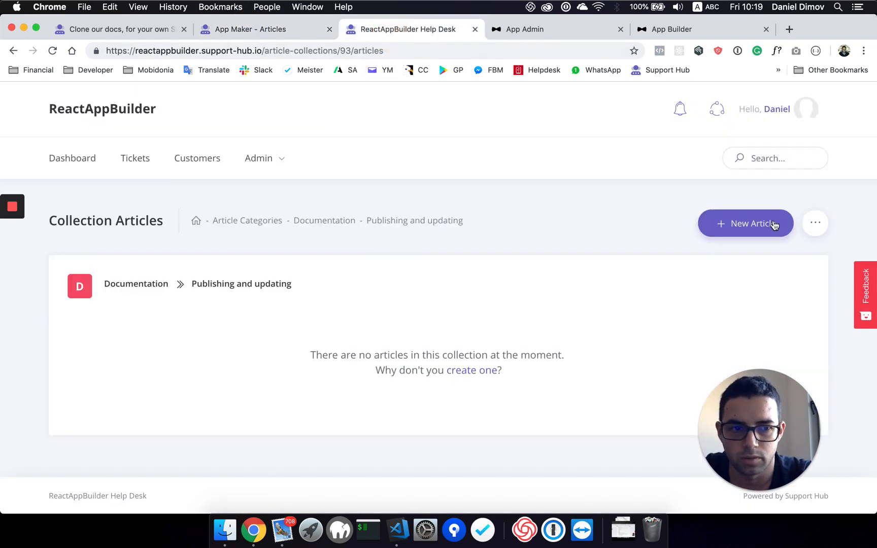
{"action": "left_click", "coordinate": [814, 223]}
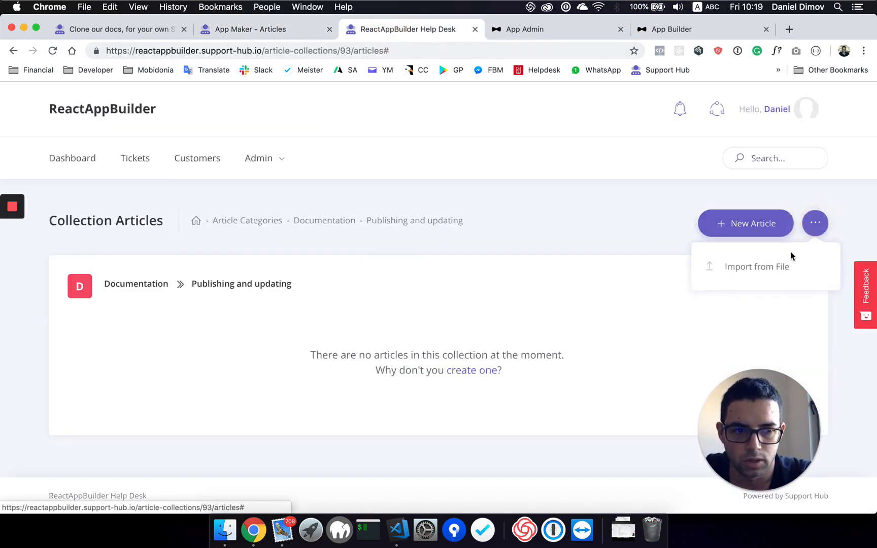
{"action": "left_click", "coordinate": [777, 268]}
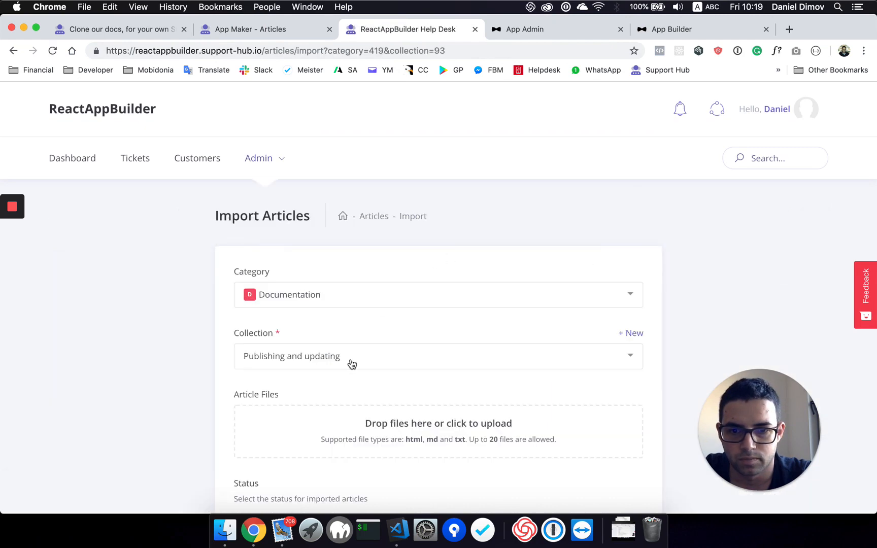
Add Updating you app.html, Publish iOS App.html and Publish Android App.html from the Publishing and Updating folder to the import
{"action": "left_click", "coordinate": [377, 428]}
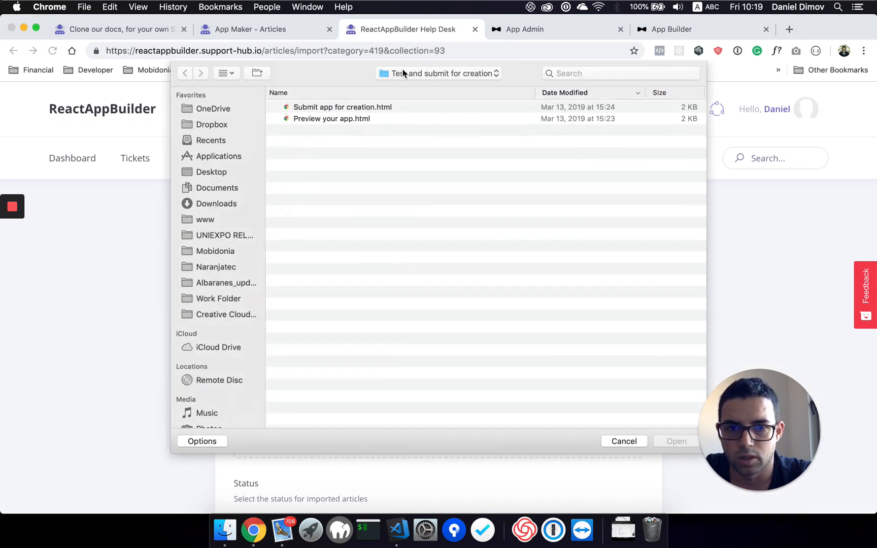
{"action": "left_click", "coordinate": [402, 72]}
{"action": "left_click", "coordinate": [401, 88]}
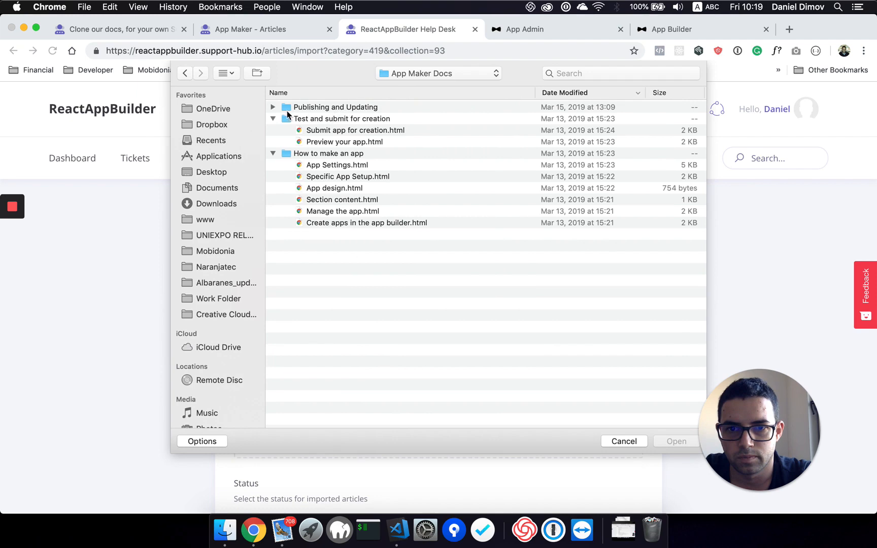
{"action": "left_click", "coordinate": [273, 107]}
{"action": "left_click", "coordinate": [319, 120]}
{"action": "left_click", "coordinate": [335, 141], "text": "shift"}
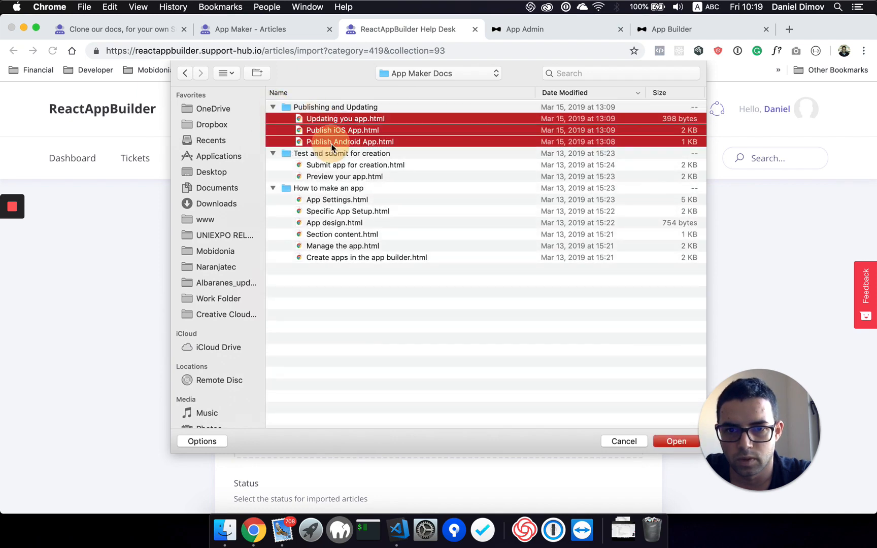
{"action": "left_click", "coordinate": [665, 442]}
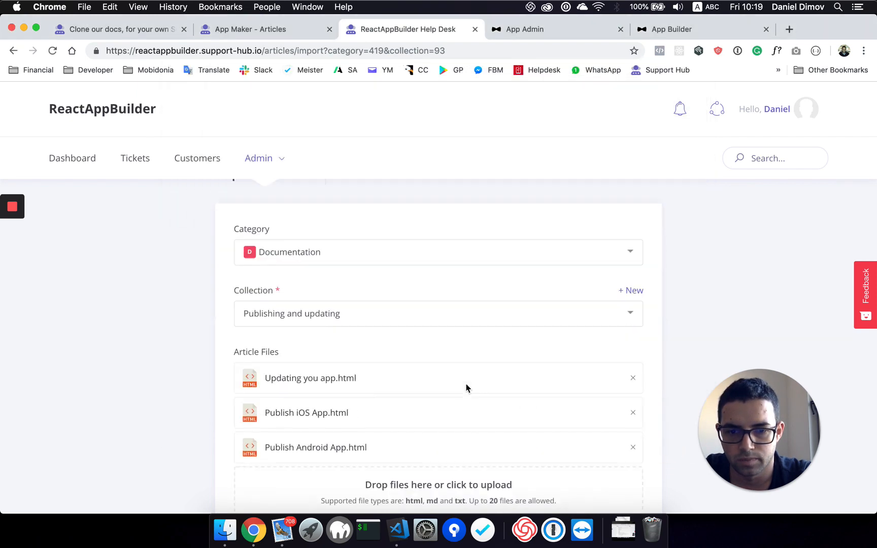
Import the three Publishing and updating articles with Published status and go to the ReactAppBuilder help desk home page
{"action": "scroll", "coordinate": [465, 386], "scroll_direction": "down", "scroll_amount": 5}
{"action": "left_click", "coordinate": [266, 406]}
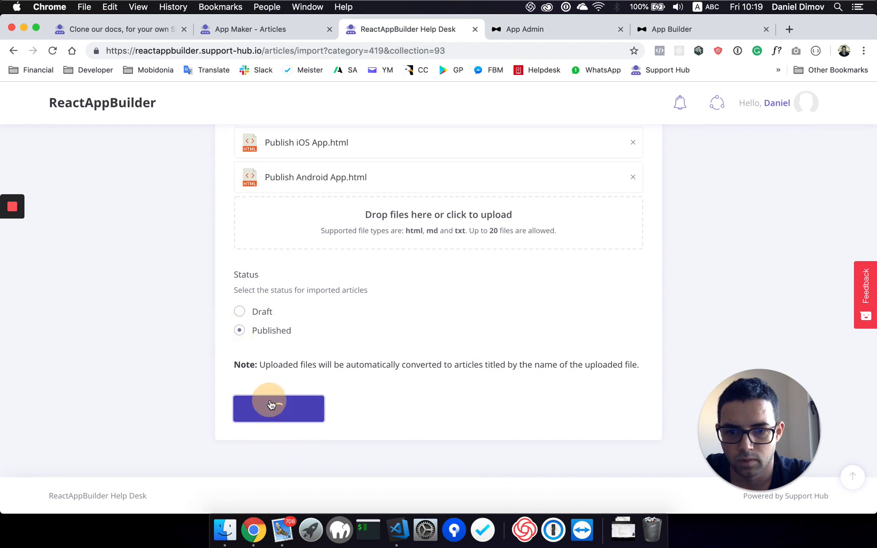
{"action": "scroll", "coordinate": [343, 212], "scroll_direction": "down", "scroll_amount": 1}
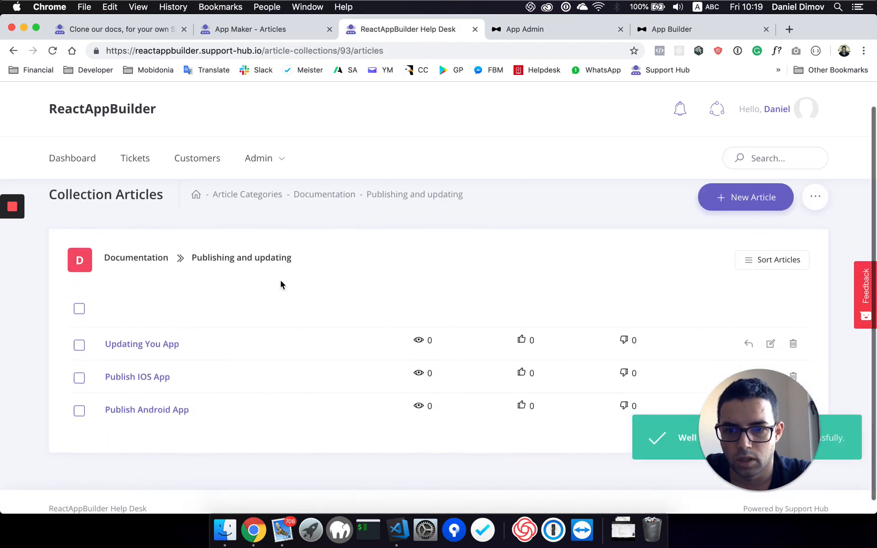
{"action": "left_click", "coordinate": [108, 116]}
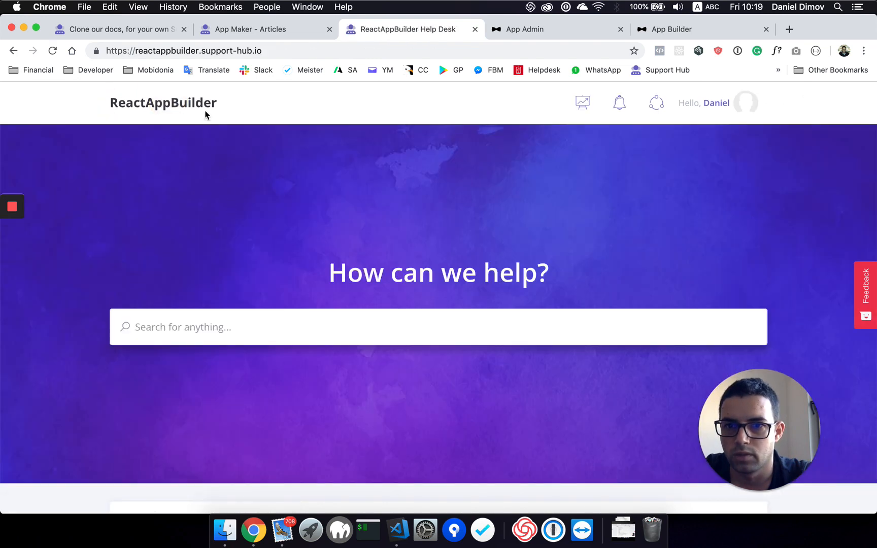
Open the public Documentation category, review its collections and read through the Create Apps In The App Builder article
{"action": "scroll", "coordinate": [304, 316], "scroll_direction": "down", "scroll_amount": 4}
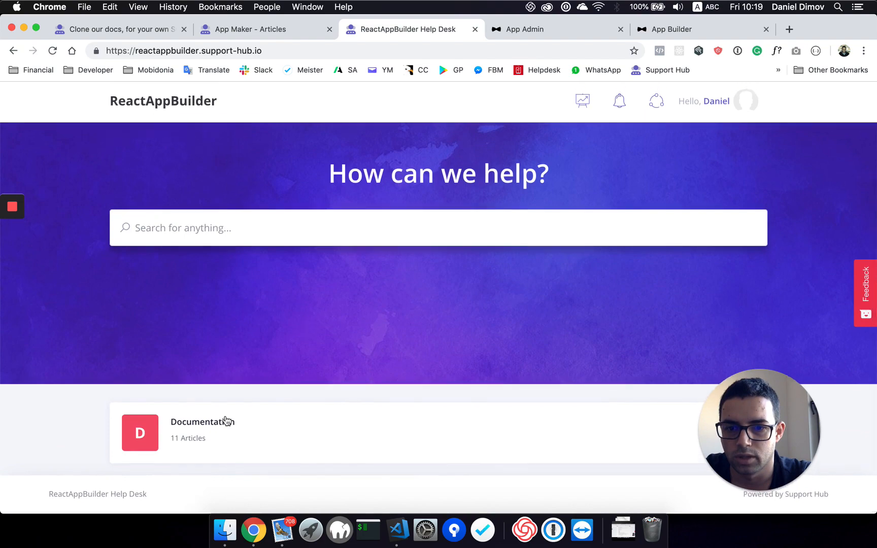
{"action": "left_click", "coordinate": [203, 425]}
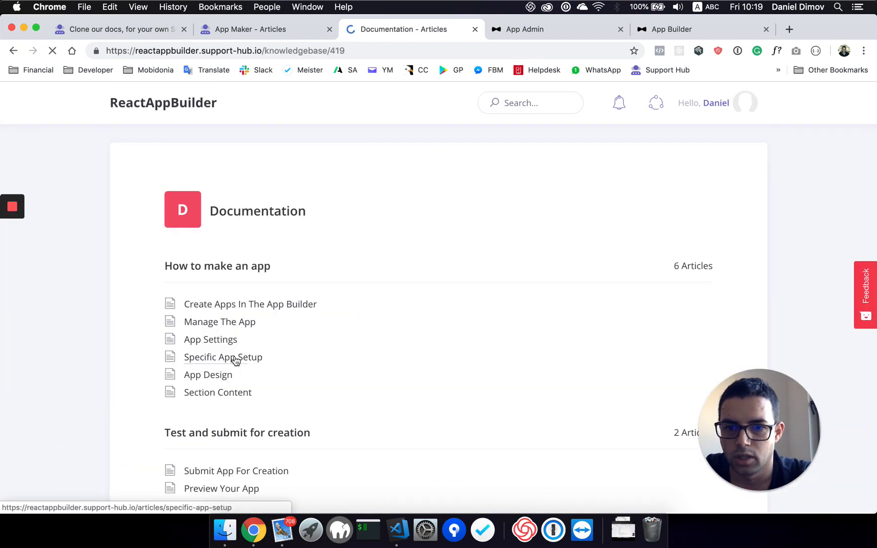
{"action": "scroll", "coordinate": [235, 355], "scroll_direction": "down", "scroll_amount": 3}
{"action": "scroll", "coordinate": [235, 360], "scroll_direction": "up", "scroll_amount": 3}
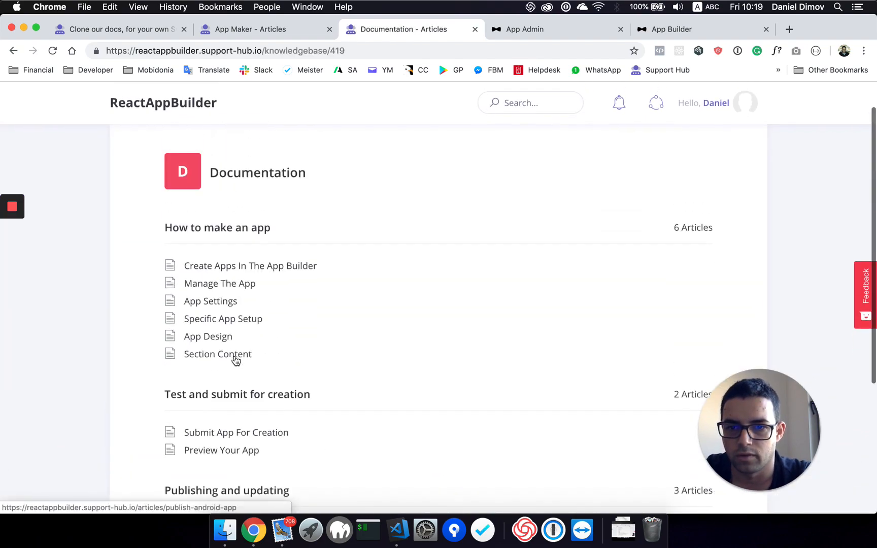
{"action": "left_click", "coordinate": [227, 282]}
{"action": "scroll", "coordinate": [298, 365], "scroll_direction": "down", "scroll_amount": 15}
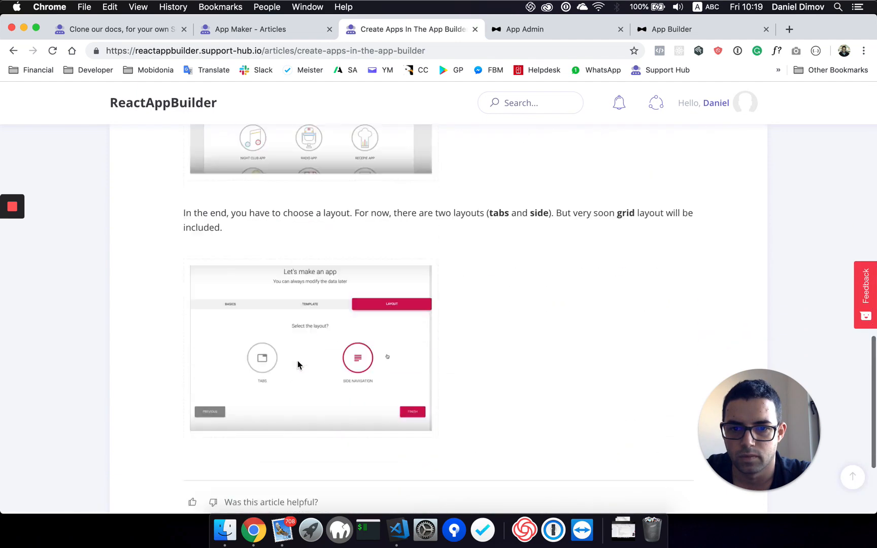
{"action": "scroll", "coordinate": [298, 365], "scroll_direction": "up", "scroll_amount": 10}
{"action": "scroll", "coordinate": [297, 360], "scroll_direction": "up", "scroll_amount": 5}
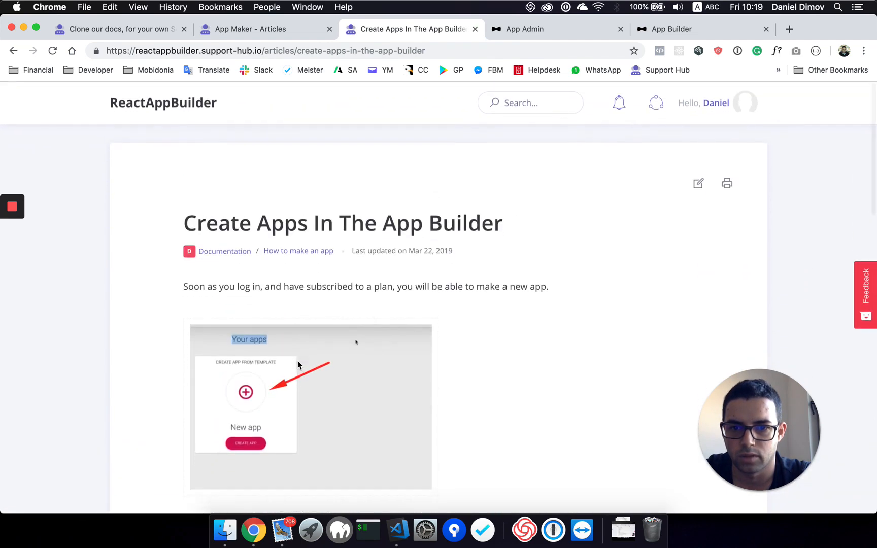
Return to the Documentation list, read through the Manage The App article and go back to the list
{"action": "scroll", "coordinate": [297, 360], "scroll_direction": "left", "scroll_amount": 5}
{"action": "left_click", "coordinate": [234, 298]}
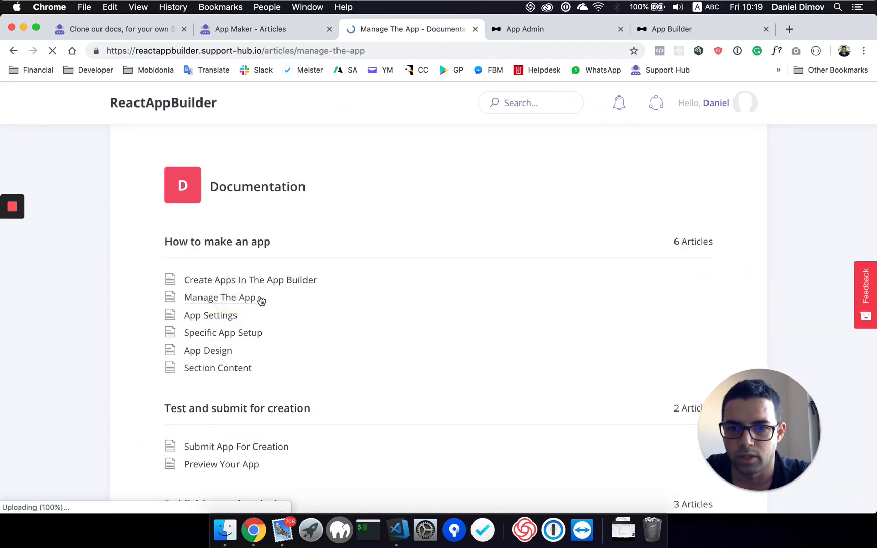
{"action": "scroll", "coordinate": [298, 339], "scroll_direction": "down", "scroll_amount": 8}
{"action": "scroll", "coordinate": [299, 341], "scroll_direction": "down", "scroll_amount": 10}
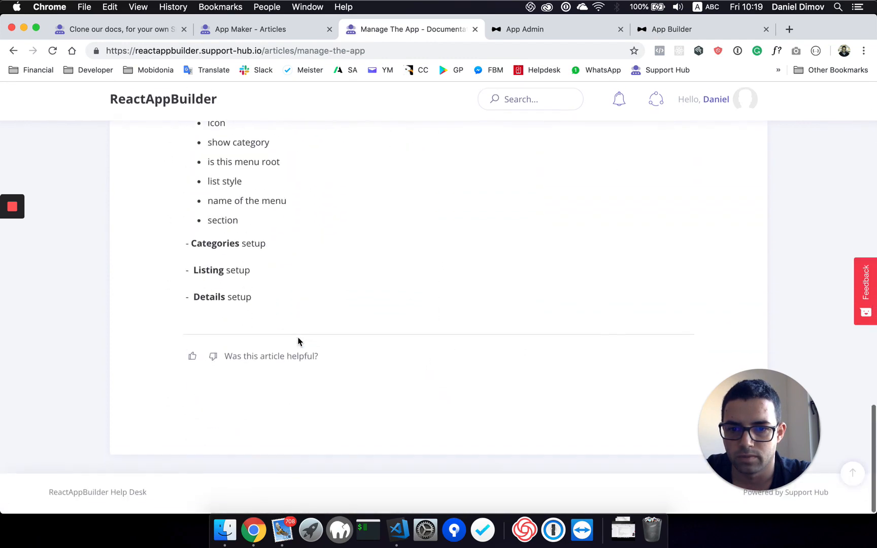
{"action": "scroll", "coordinate": [299, 341], "scroll_direction": "left", "scroll_amount": 5}
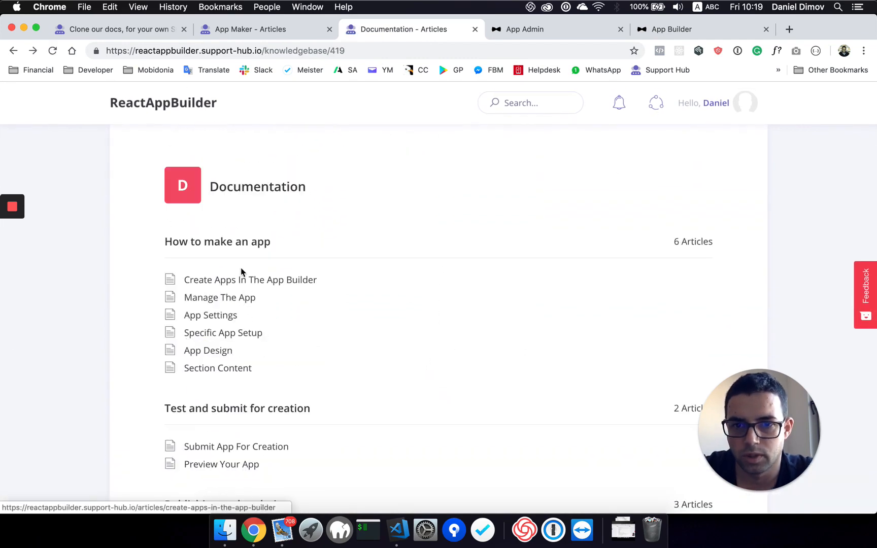
{"action": "scroll", "coordinate": [240, 268], "scroll_direction": "up", "scroll_amount": 1}
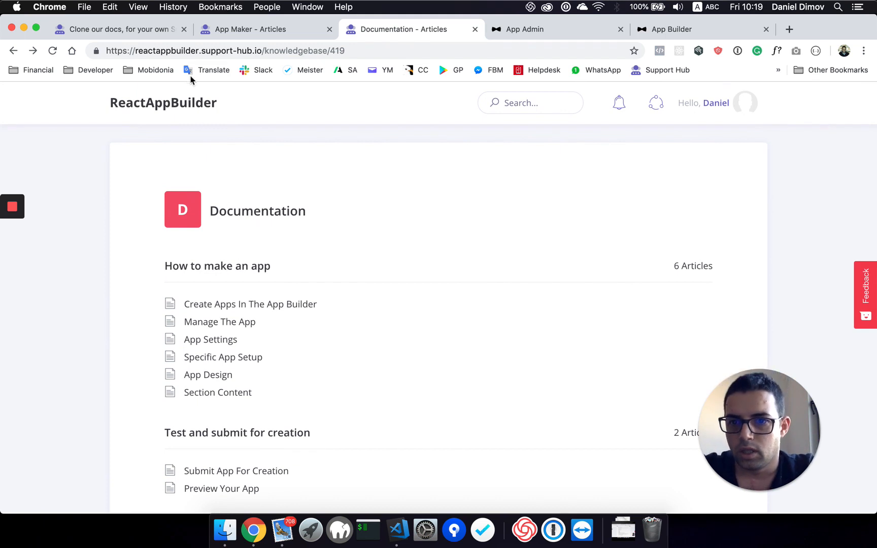
Go to the ReactAppBuilder help desk home page, copy its web address and look over the page
{"action": "left_click", "coordinate": [181, 104]}
{"action": "left_click", "coordinate": [269, 51]}
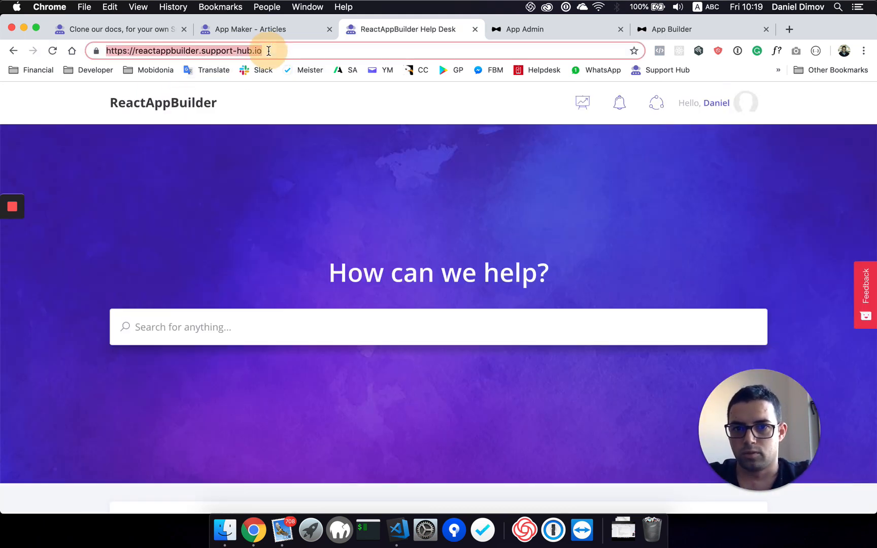
{"action": "scroll", "coordinate": [303, 253], "scroll_direction": "down", "scroll_amount": 3}
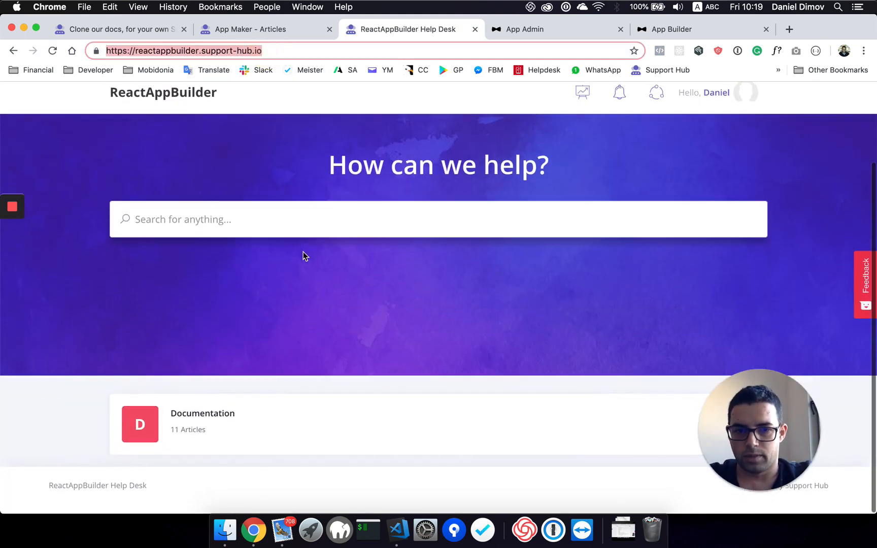
{"action": "scroll", "coordinate": [303, 254], "scroll_direction": "up", "scroll_amount": 3}
{"action": "scroll", "coordinate": [300, 312], "scroll_direction": "down", "scroll_amount": 3}
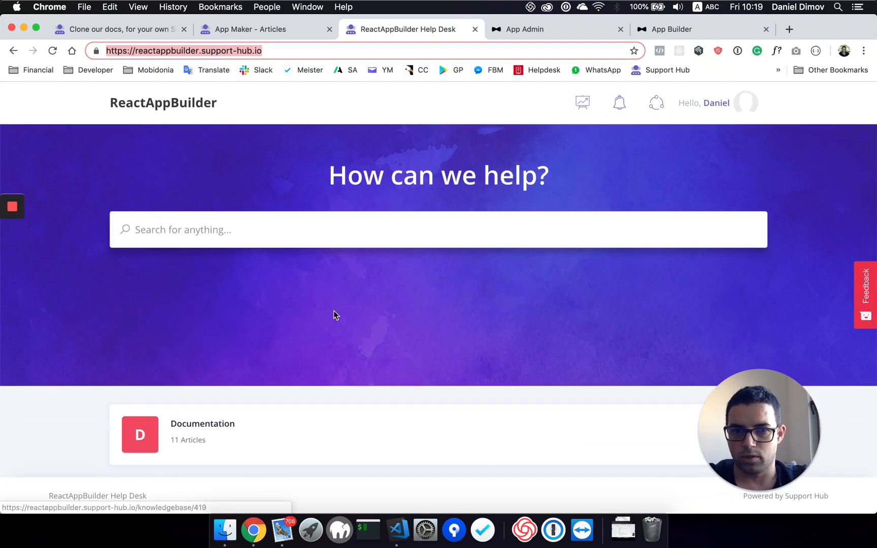
Check the Support link on the App Builder landing page and open the site settings in App Admin
{"action": "left_click", "coordinate": [652, 30]}
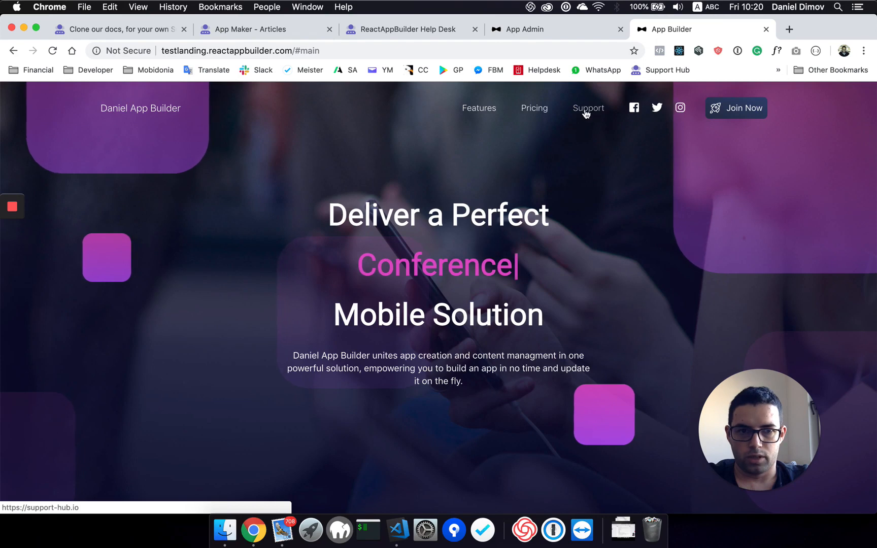
{"action": "left_click", "coordinate": [536, 30]}
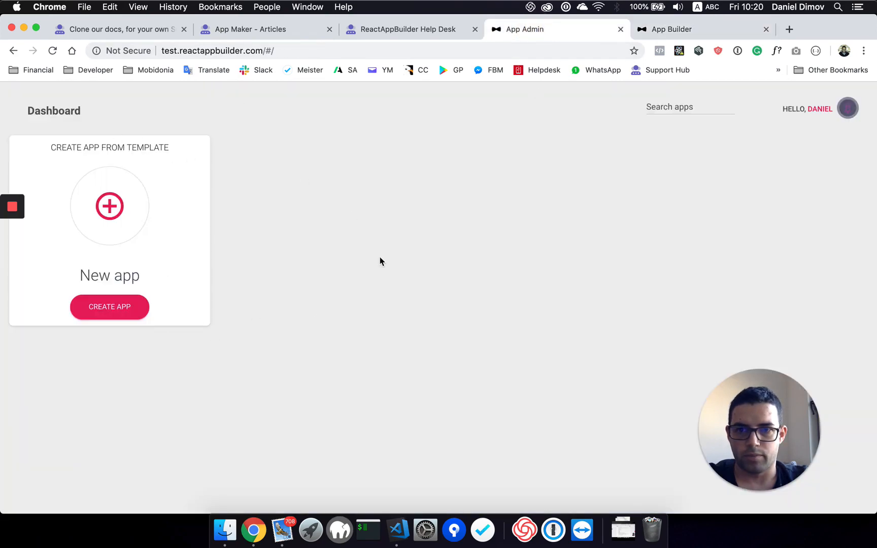
{"action": "left_click", "coordinate": [848, 109]}
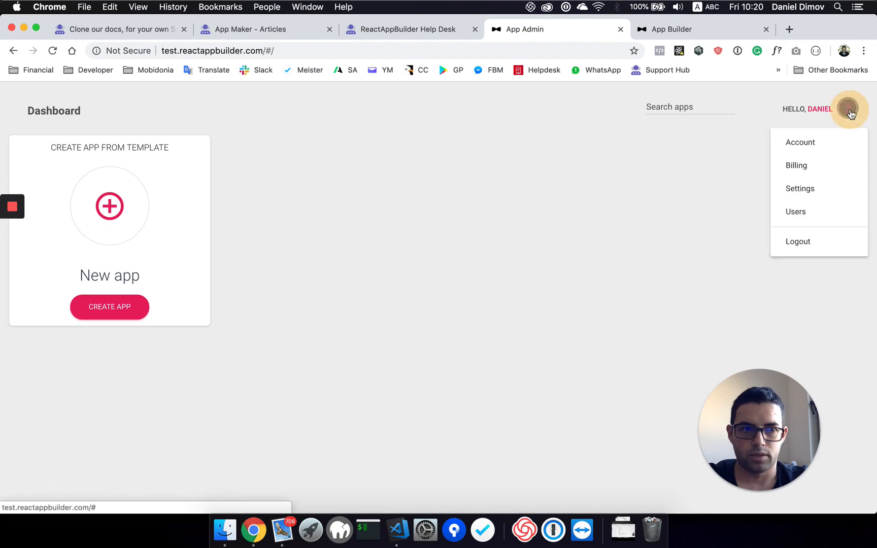
{"action": "left_click", "coordinate": [797, 187]}
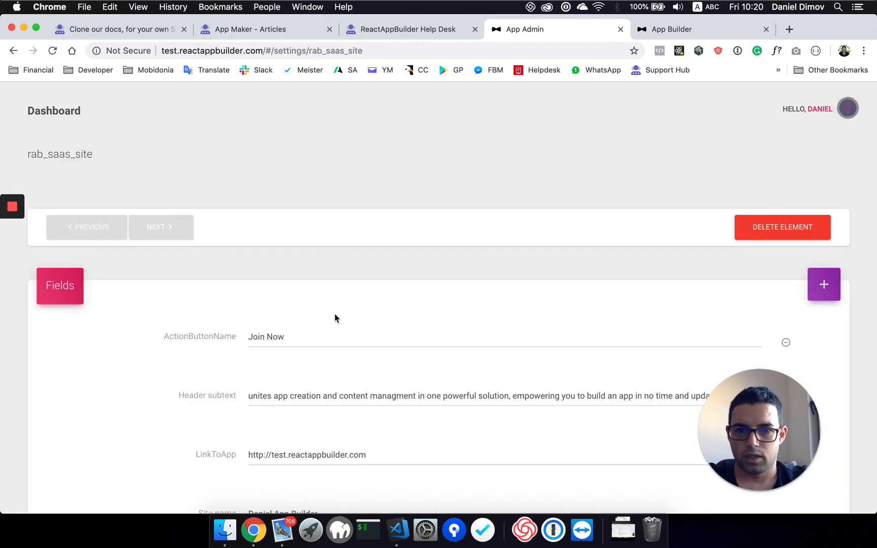
{"action": "scroll", "coordinate": [279, 401], "scroll_direction": "down", "scroll_amount": 6}
{"action": "scroll", "coordinate": [281, 405], "scroll_direction": "up", "scroll_amount": 2}
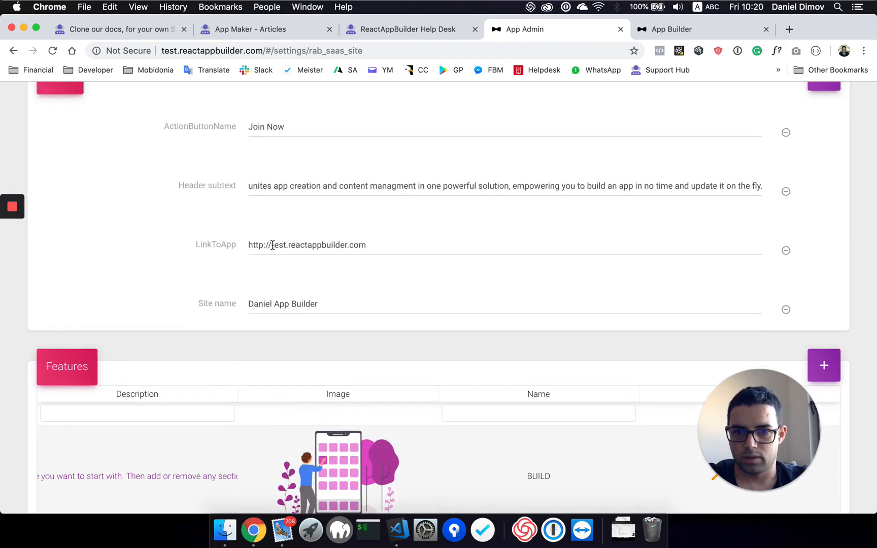
{"action": "scroll", "coordinate": [272, 246], "scroll_direction": "up", "scroll_amount": 4}
{"action": "scroll", "coordinate": [143, 168], "scroll_direction": "down", "scroll_amount": 5}
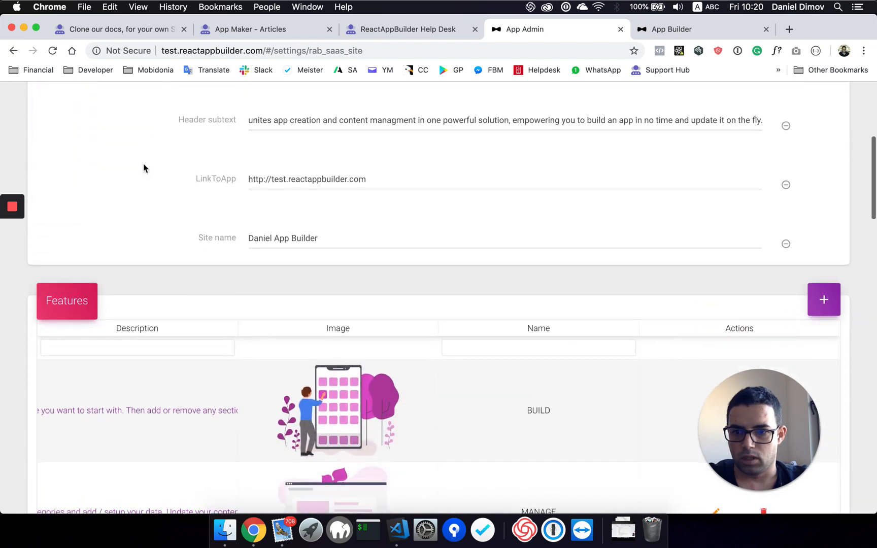
{"action": "scroll", "coordinate": [143, 168], "scroll_direction": "down", "scroll_amount": 15}
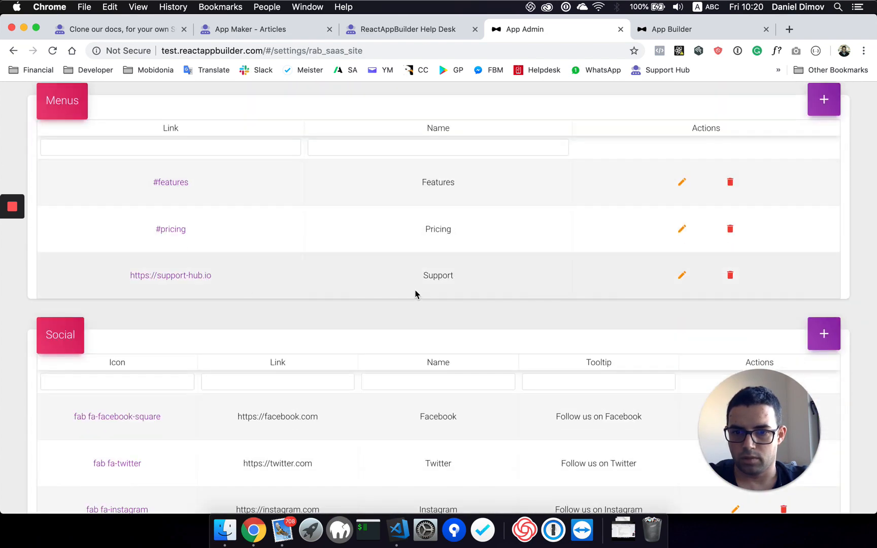
{"action": "left_click", "coordinate": [682, 275]}
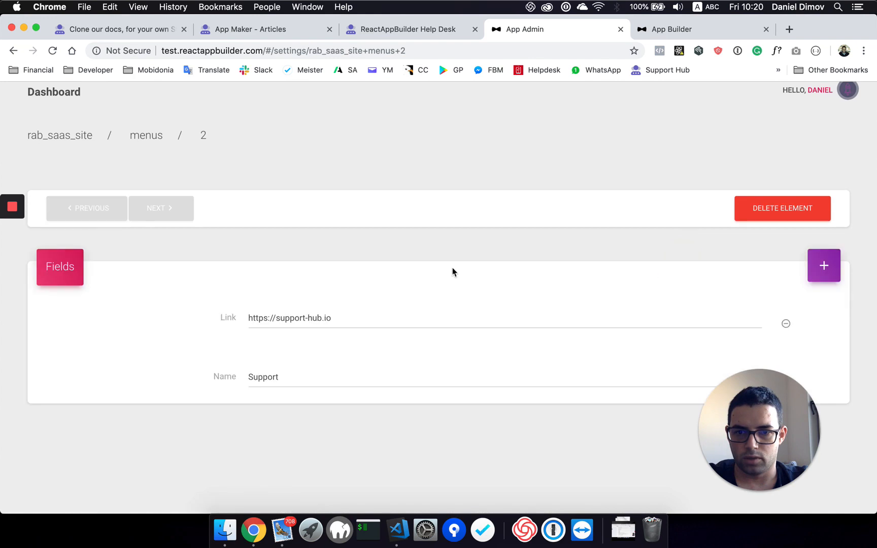
{"action": "left_click", "coordinate": [215, 317]}
{"action": "type", "text": "https://reactappbuilder.support-hub.io/"}
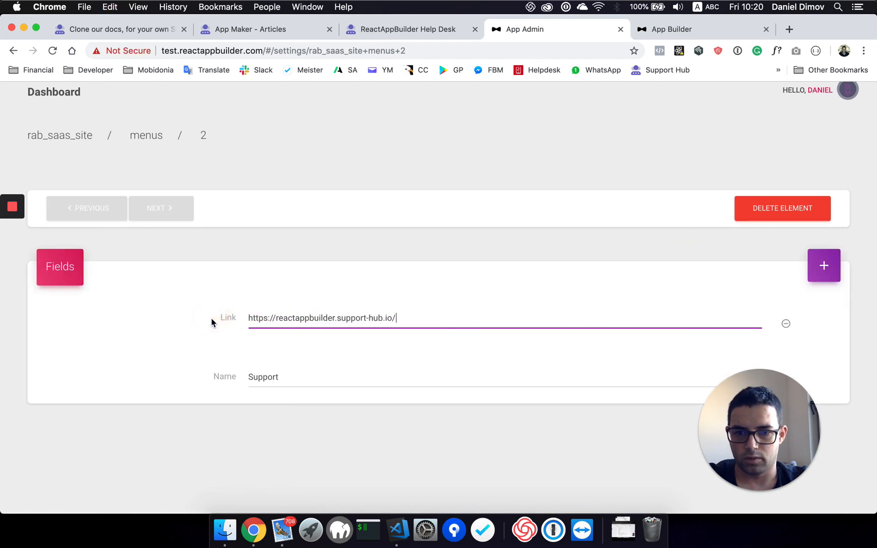
{"action": "left_click", "coordinate": [201, 347]}
Test the Support link on the App Builder landing page and look over the help desk home page it opens
{"action": "left_click", "coordinate": [660, 29]}
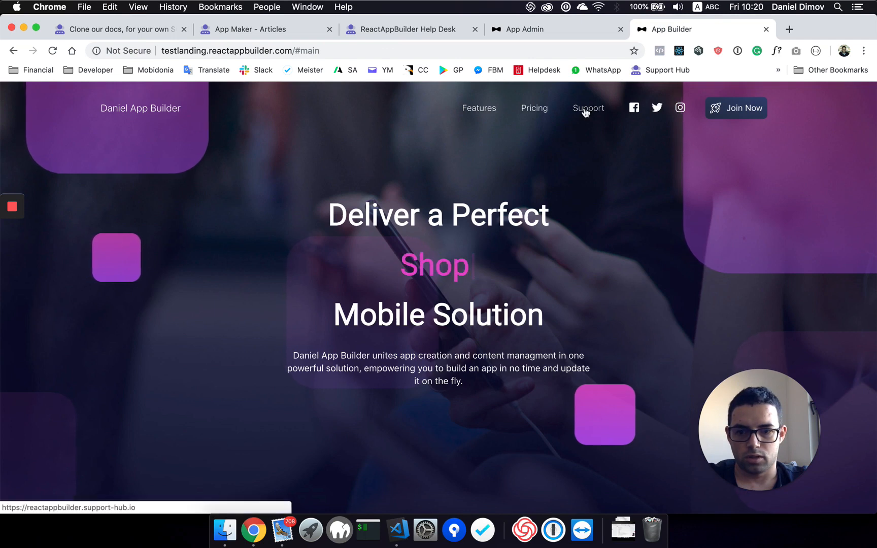
{"action": "left_click", "coordinate": [585, 110]}
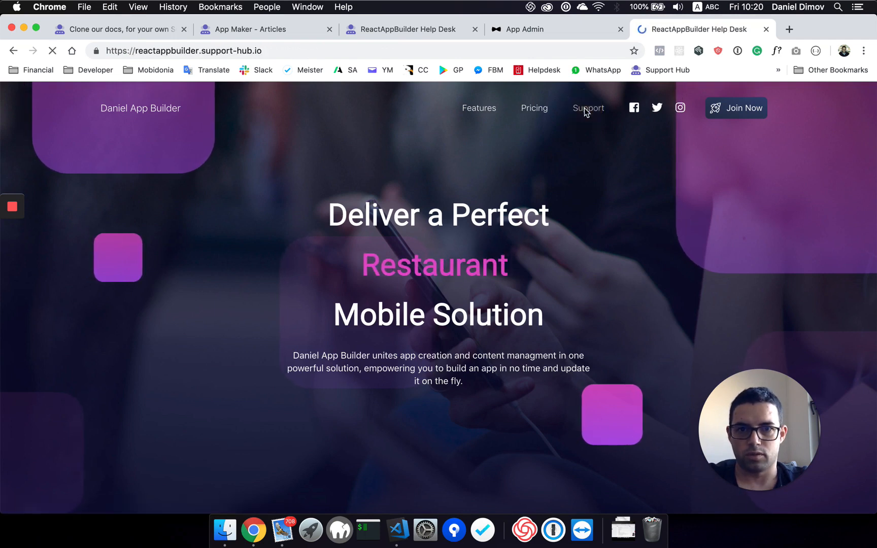
{"action": "scroll", "coordinate": [477, 291], "scroll_direction": "down", "scroll_amount": 2}
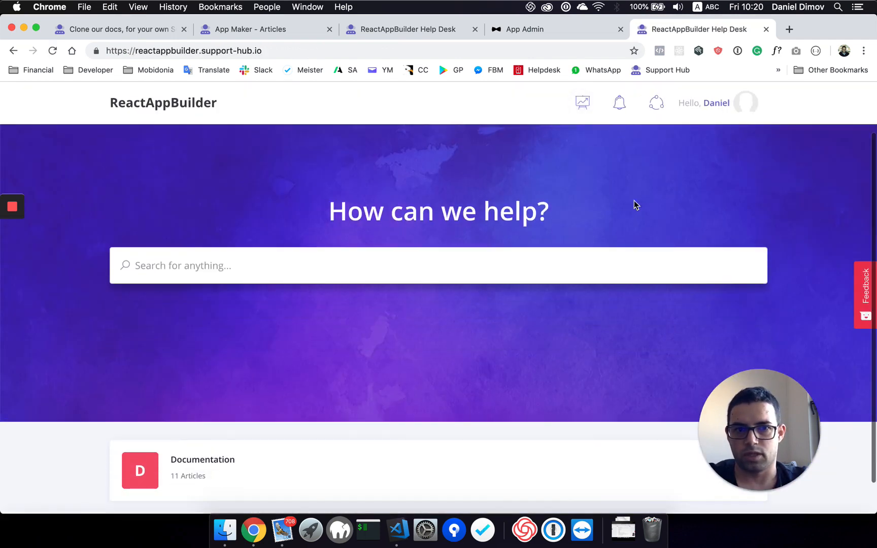
{"action": "scroll", "coordinate": [596, 324], "scroll_direction": "down", "scroll_amount": 2}
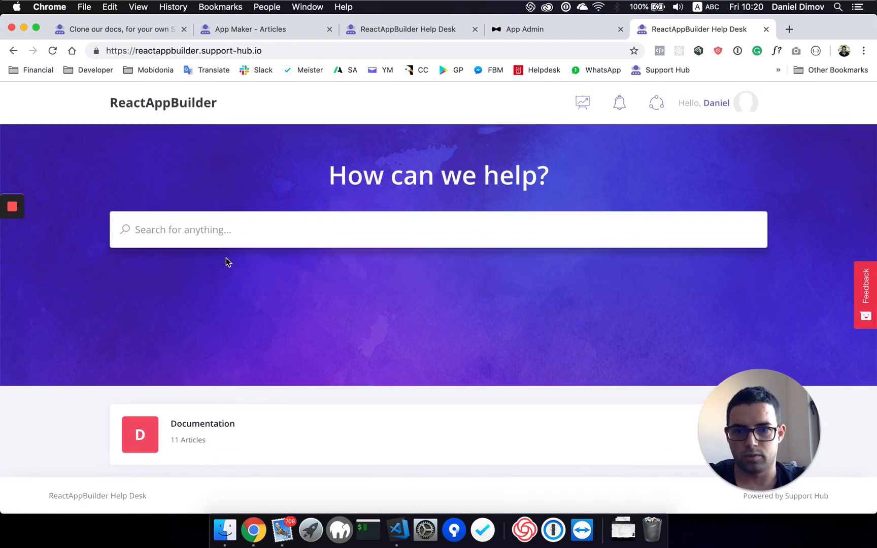
Return to the App Builder landing page and review its features and pricing plans
{"action": "scroll", "coordinate": [228, 254], "scroll_direction": "left", "scroll_amount": 5}
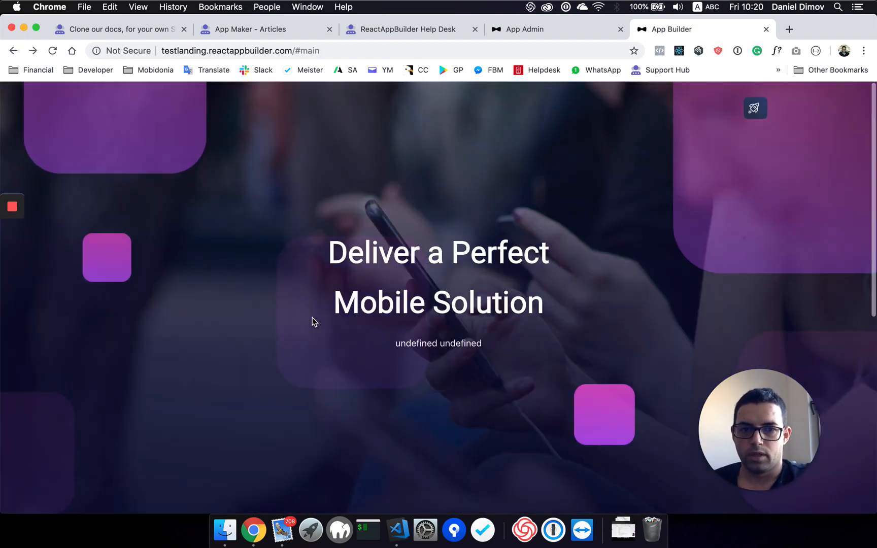
{"action": "scroll", "coordinate": [477, 269], "scroll_direction": "down", "scroll_amount": 10}
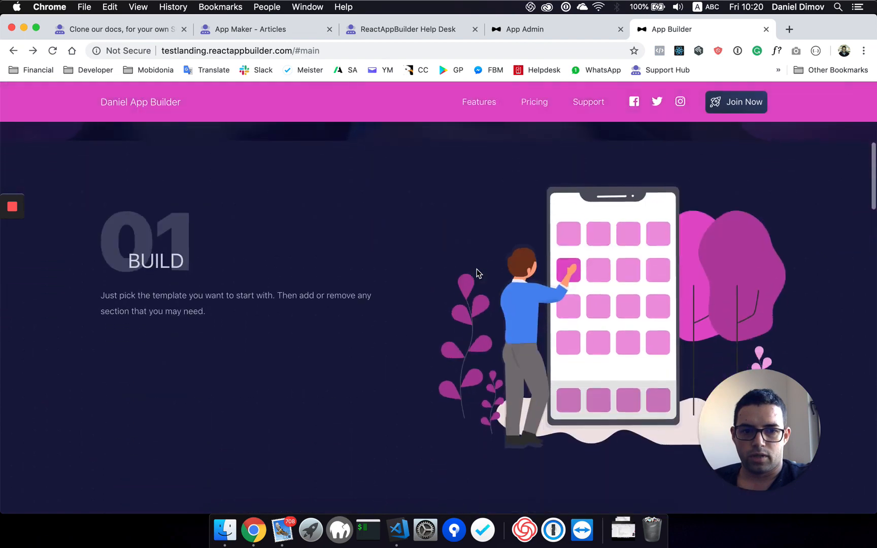
{"action": "scroll", "coordinate": [477, 269], "scroll_direction": "down", "scroll_amount": 5}
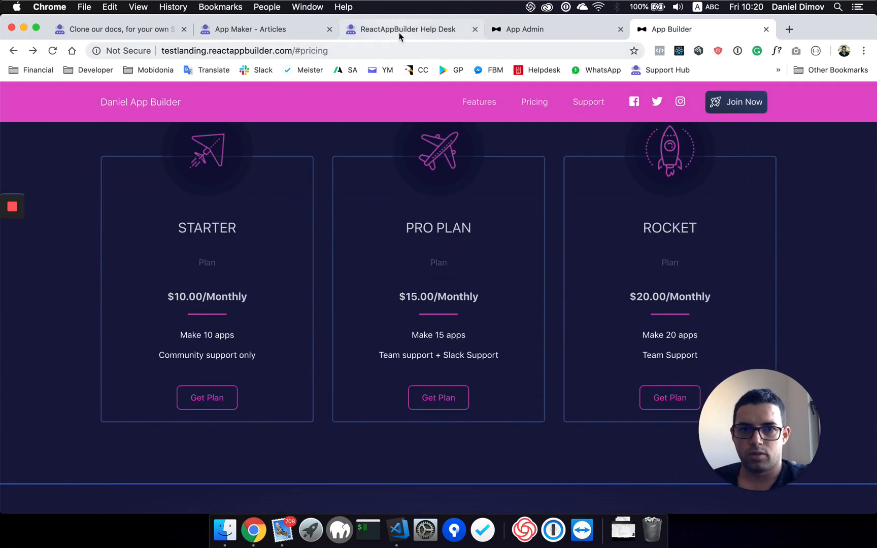
Open the Create Apps In The App Builder article from the help desk's Documentation category for editing and review its body and publishing options
{"action": "left_click", "coordinate": [401, 29]}
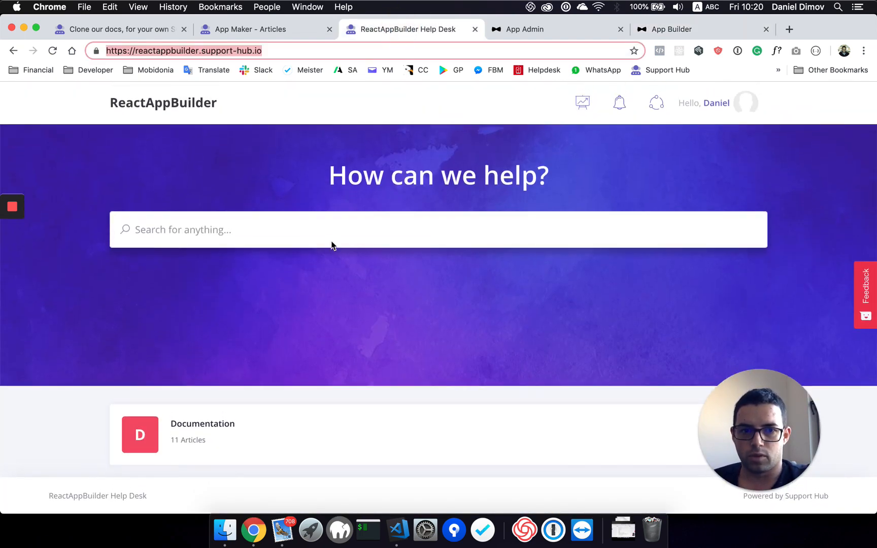
{"action": "left_click", "coordinate": [195, 425]}
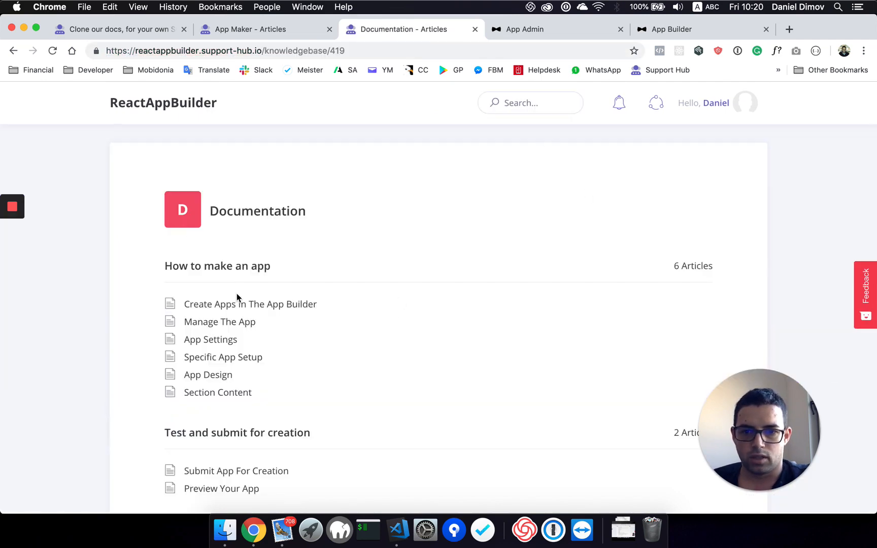
{"action": "left_click", "coordinate": [229, 304]}
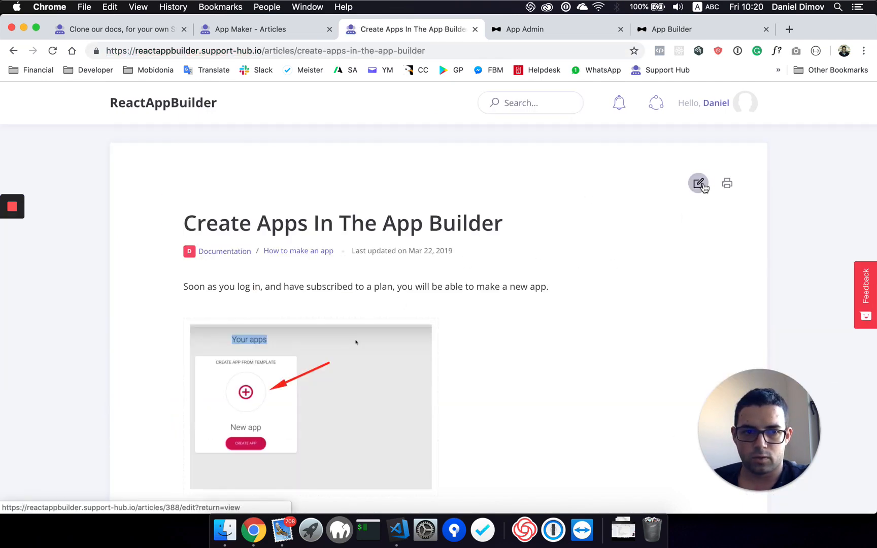
{"action": "left_click", "coordinate": [701, 183]}
{"action": "scroll", "coordinate": [353, 400], "scroll_direction": "down", "scroll_amount": 5}
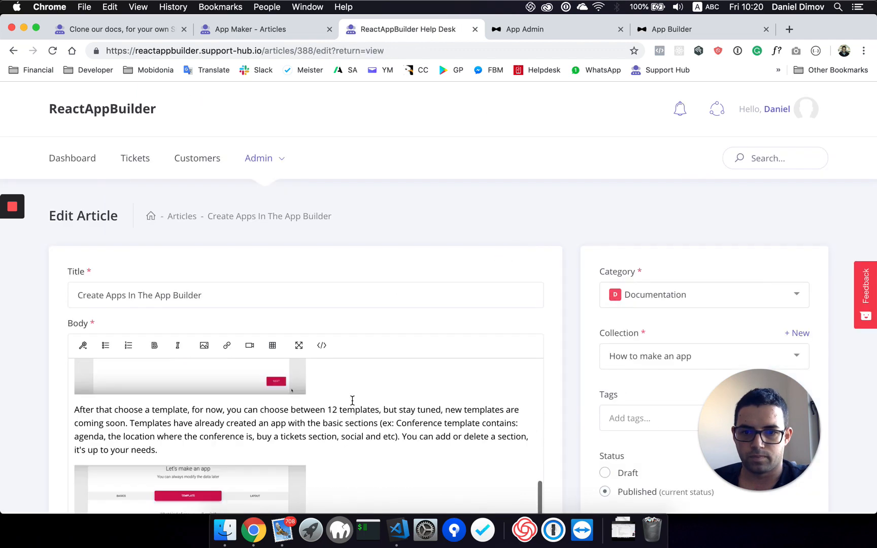
{"action": "scroll", "coordinate": [352, 400], "scroll_direction": "down", "scroll_amount": 10}
{"action": "scroll", "coordinate": [423, 203], "scroll_direction": "up", "scroll_amount": 10}
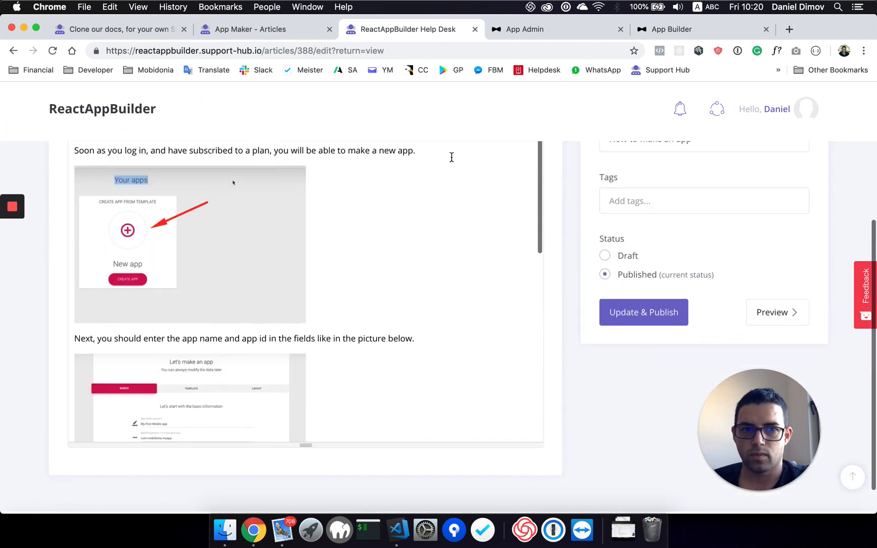
{"action": "scroll", "coordinate": [451, 158], "scroll_direction": "up", "scroll_amount": 5}
Return to the Clone our docs, for your own Support Portal article and review its steps
{"action": "left_click", "coordinate": [146, 30]}
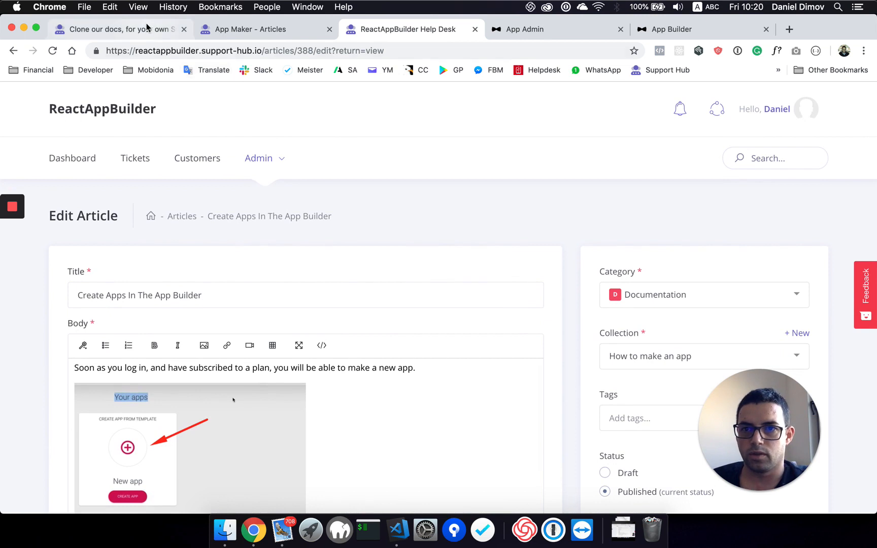
{"action": "scroll", "coordinate": [283, 368], "scroll_direction": "down", "scroll_amount": 1}
{"action": "scroll", "coordinate": [283, 368], "scroll_direction": "up", "scroll_amount": 1}
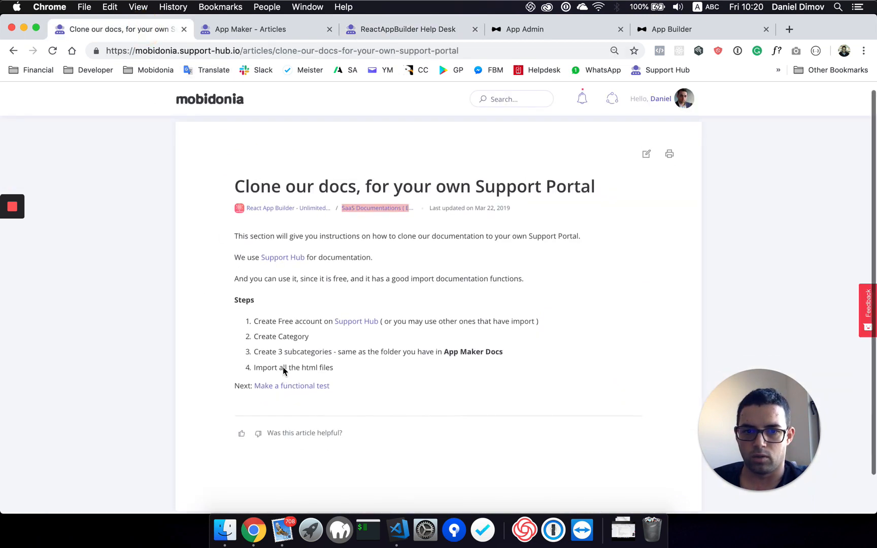